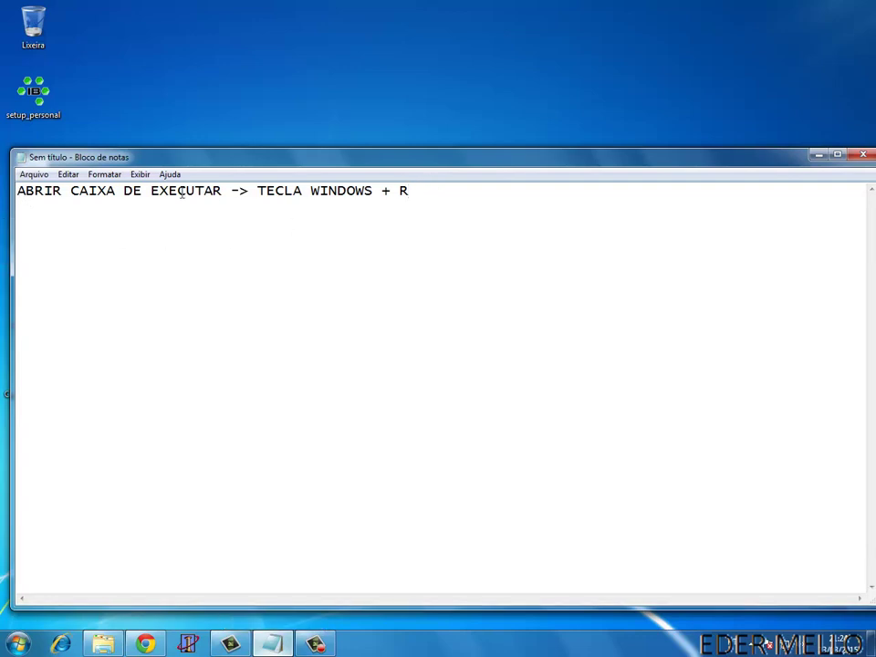
# - Open the Registry Editor by running the REGEDIT command from the Windows Run box
pyautogui.moveTo(256, 189); pyautogui.dragTo(532, 190)
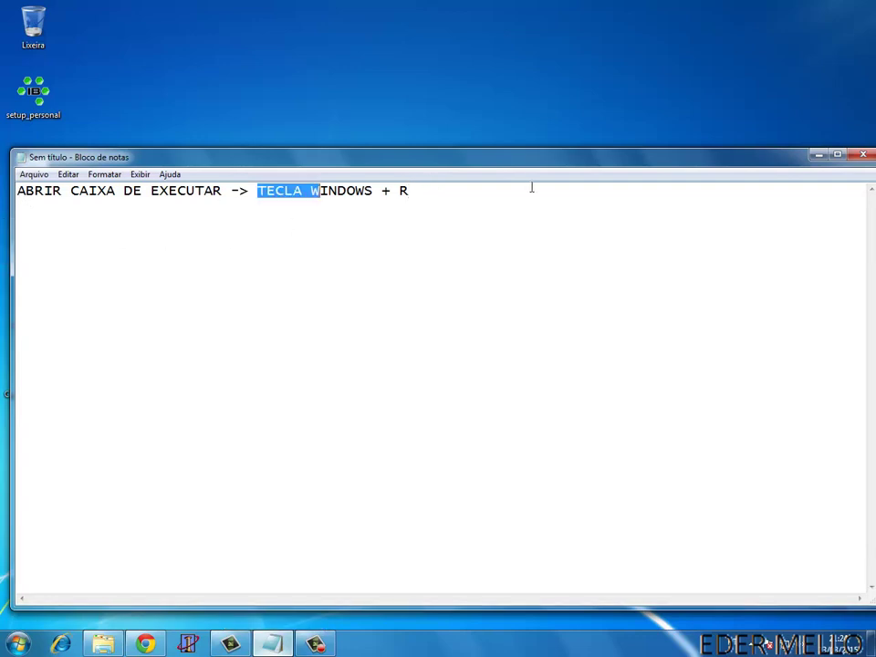
pyautogui.press('super+r')
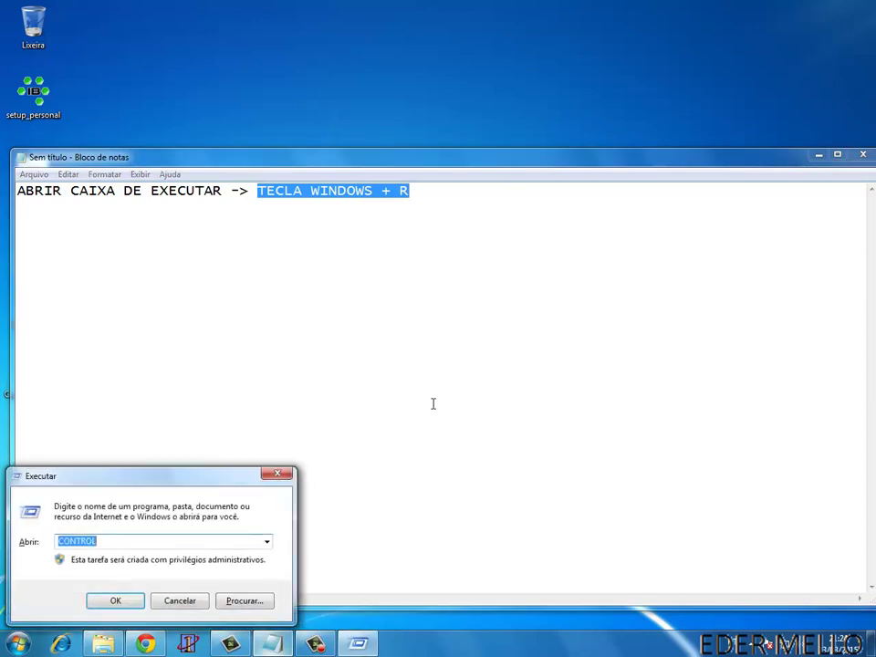
pyautogui.write('REGEDIR')
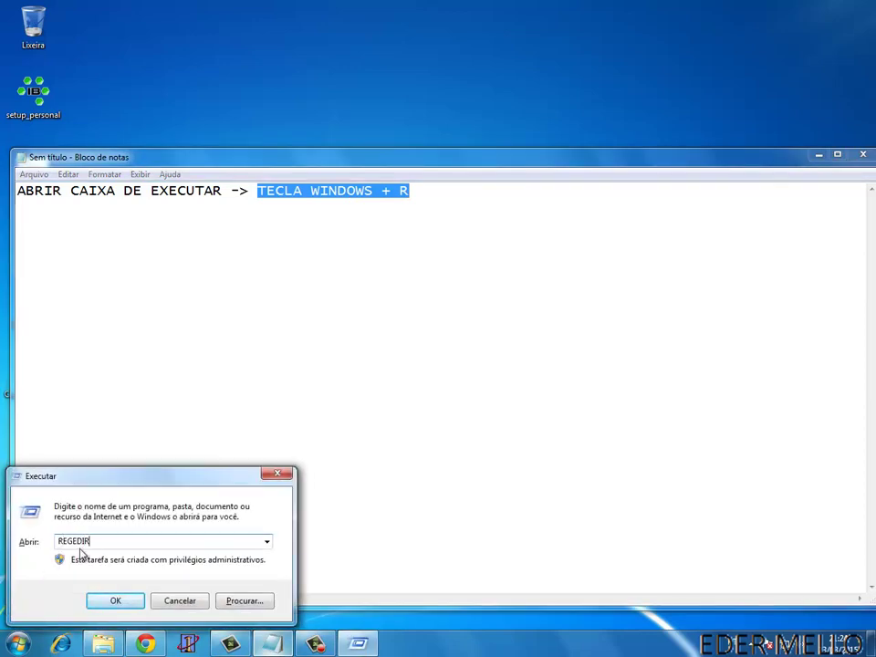
pyautogui.press('BackSpace')
pyautogui.write('T')
pyautogui.doubleClick(91, 541)
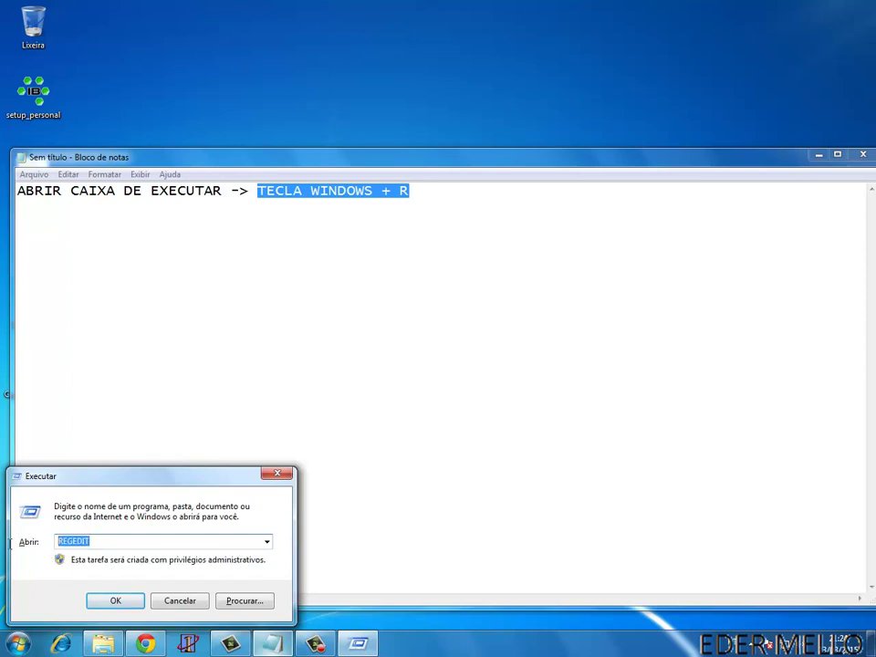
pyautogui.click(19, 226)
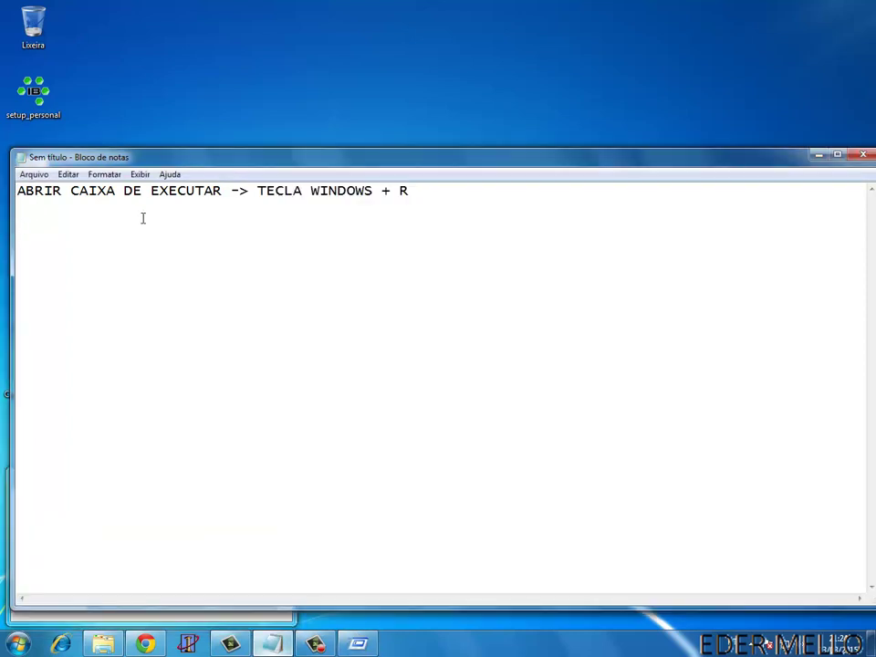
pyautogui.click(358, 644)
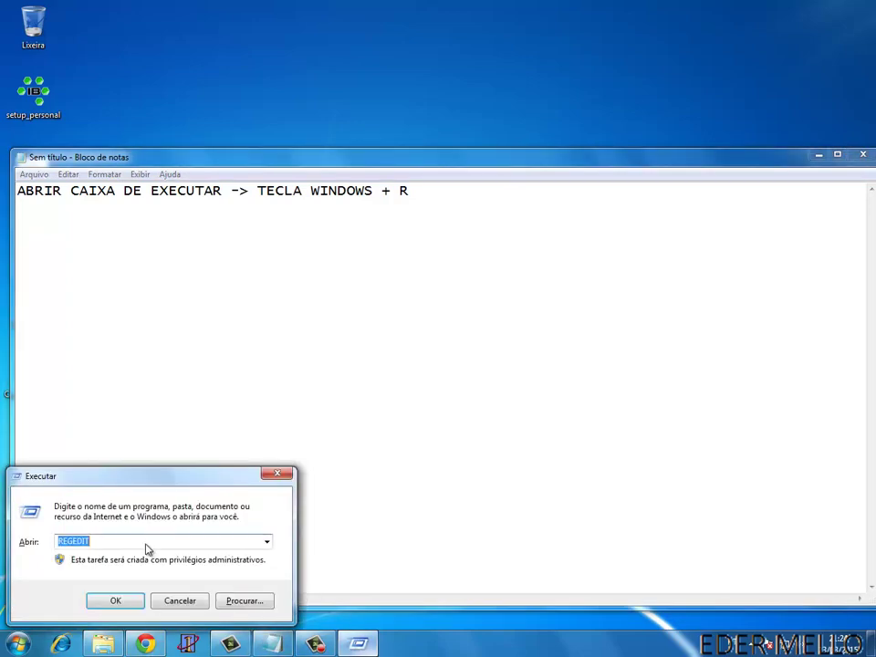
pyautogui.click(108, 601)
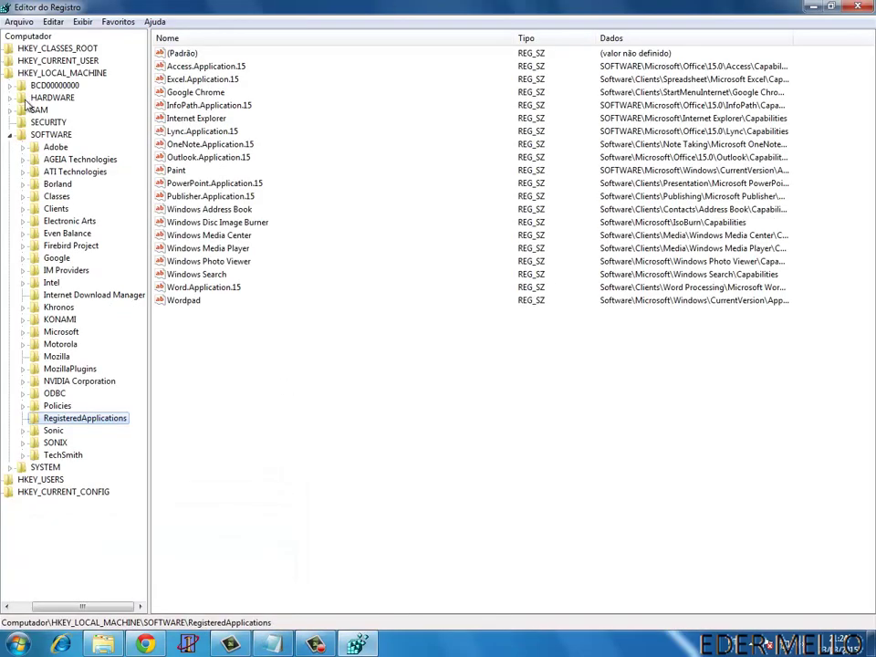
# - Collapse the SOFTWARE and HKEY_LOCAL_MACHINE branches and expand HKEY_CURRENT_USER down to the subkeys of Software
pyautogui.press('Left')
pyautogui.press('Left')
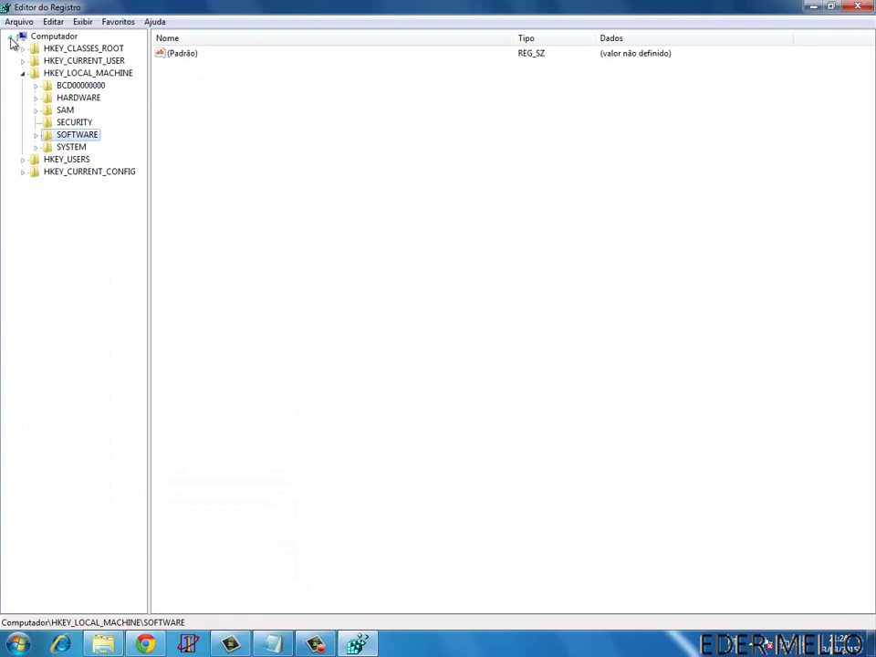
pyautogui.click(23, 73)
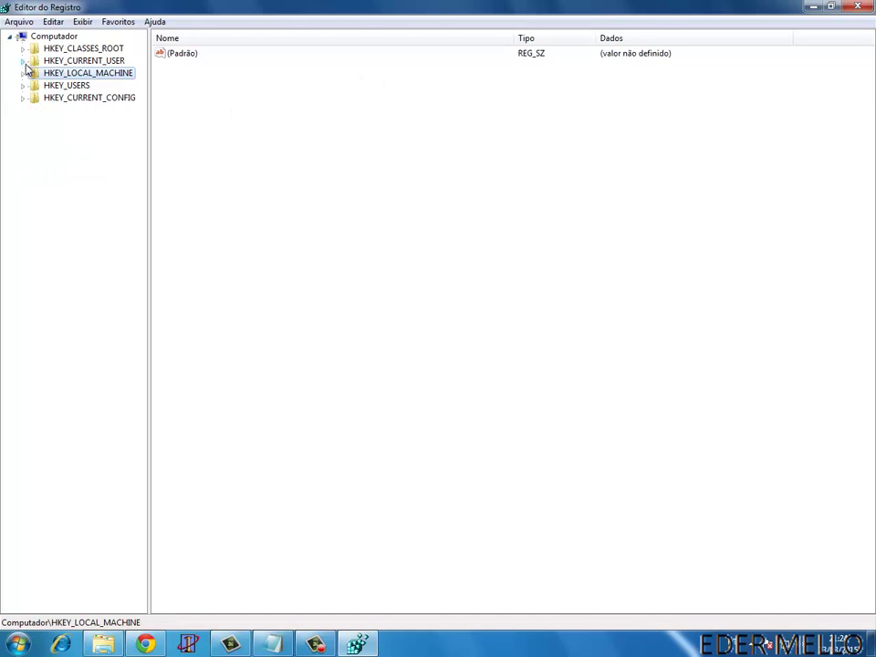
pyautogui.click(22, 61)
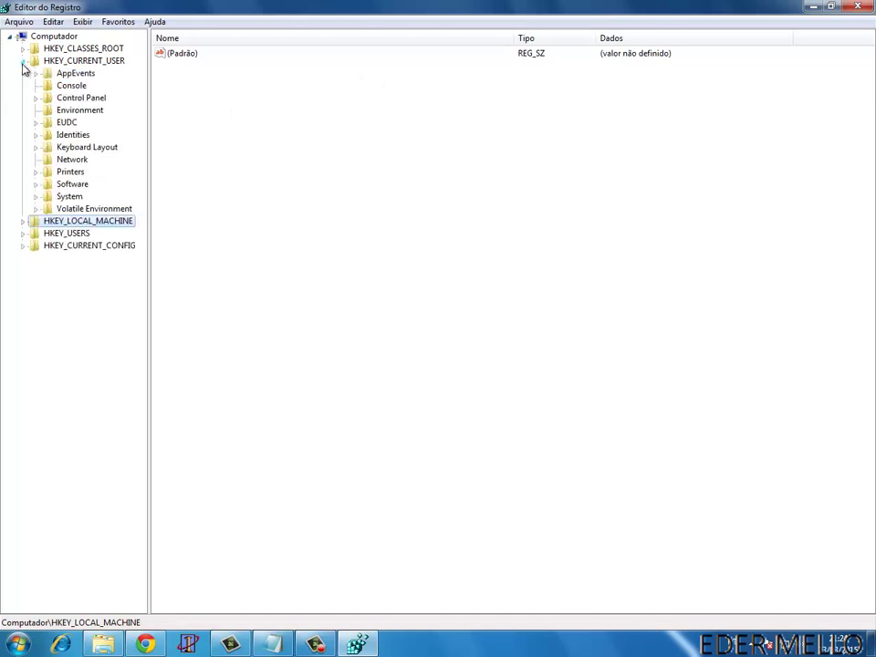
pyautogui.click(36, 184)
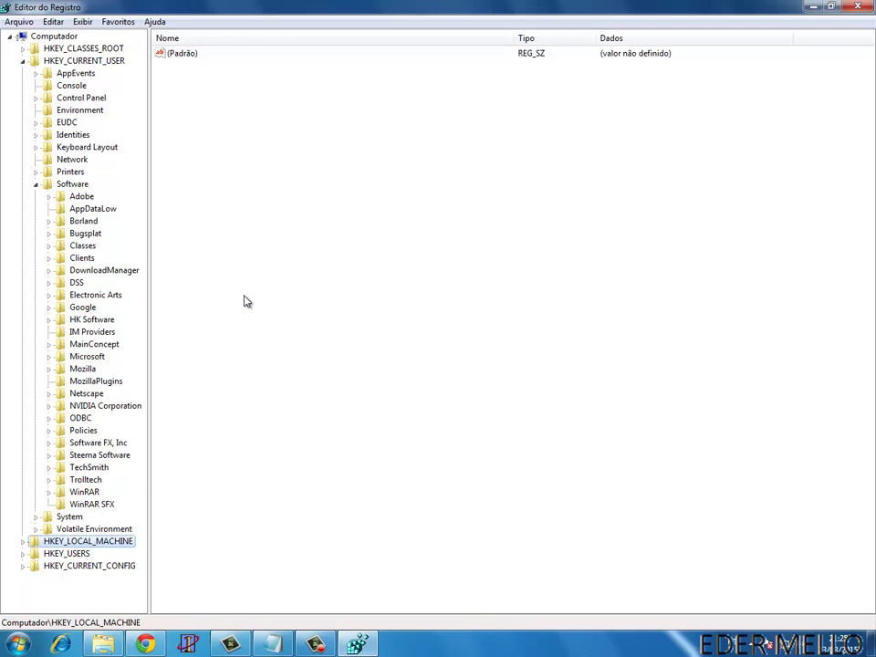
# - Switch to the Notepad notes and add the line "CLICAR NA TECLA PRINT SCREEN SYSRQ" below the existing one
pyautogui.click(283, 647)
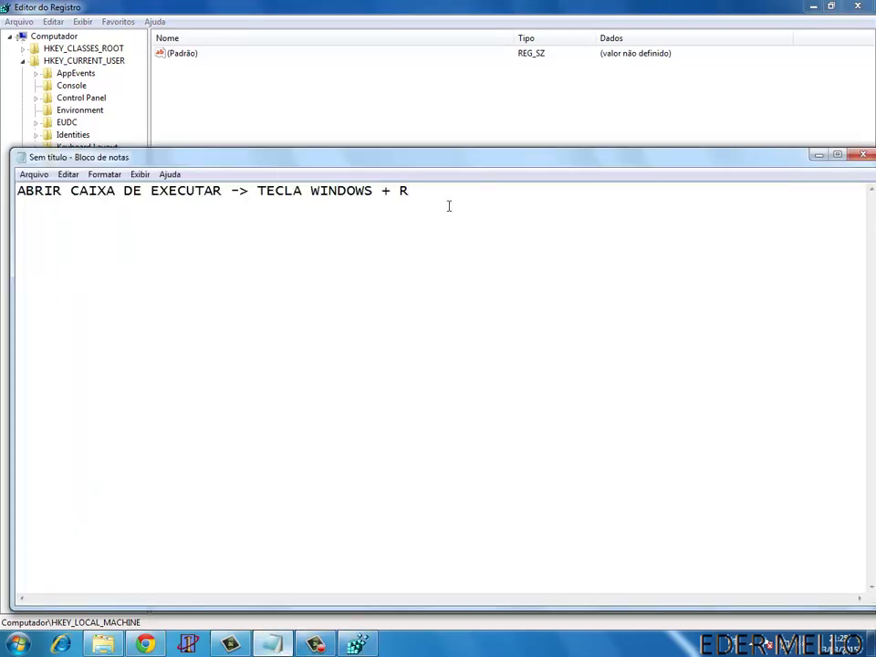
pyautogui.write('CLICAR NA TEC')
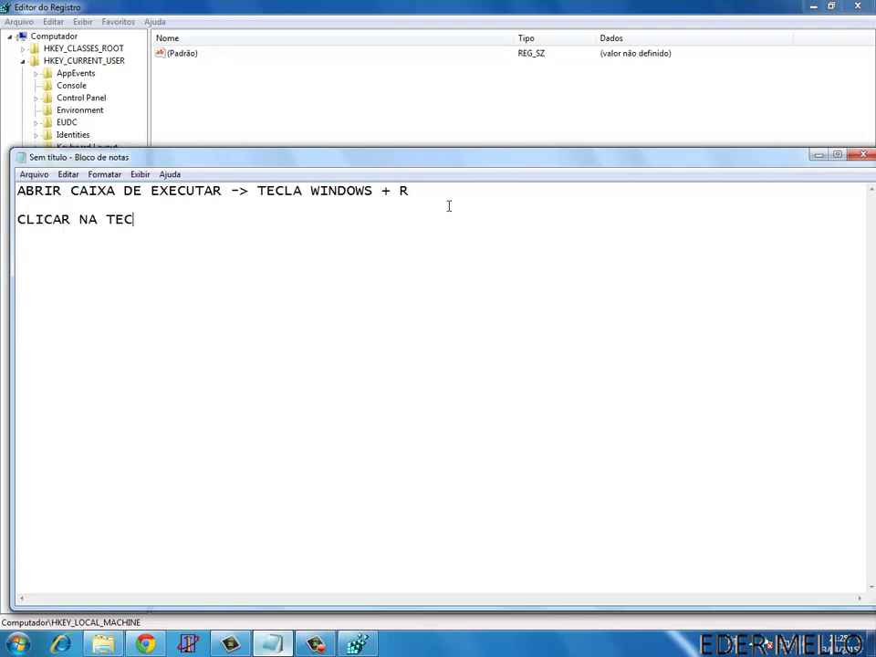
pyautogui.write('LA PRINT SCREEN')
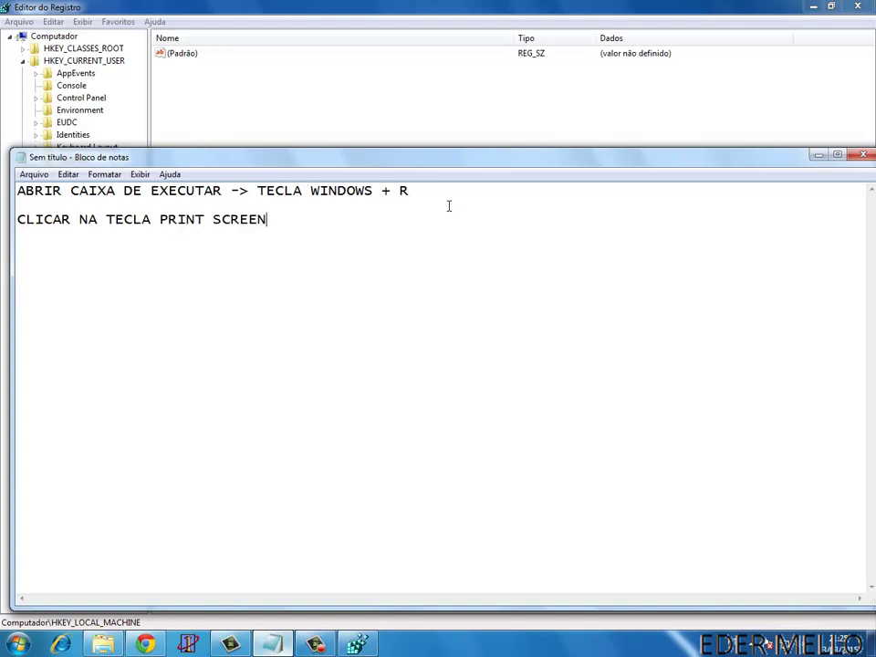
pyautogui.write('N')
pyautogui.press('BackSpace')
pyautogui.write('SYSRQ')
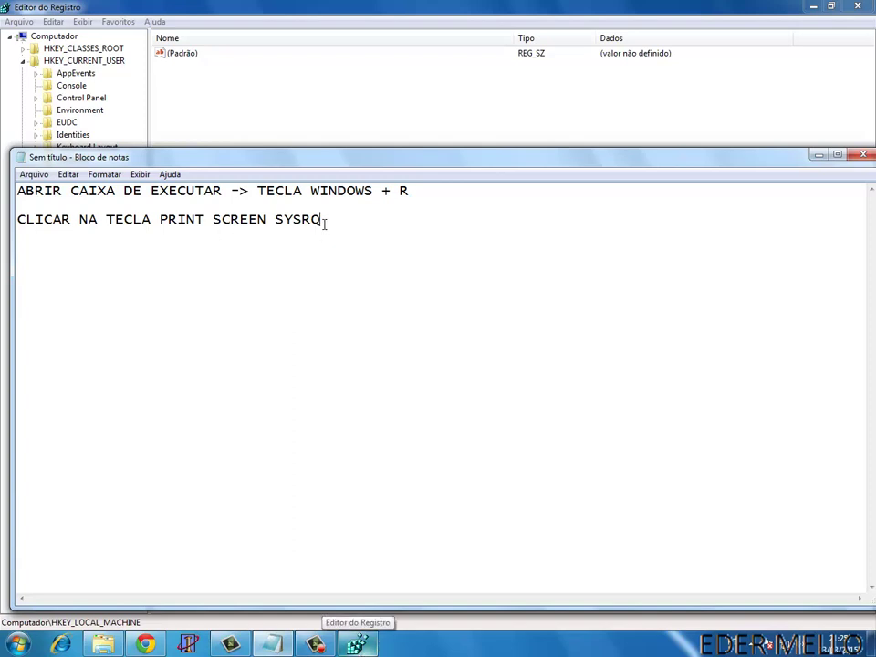
# - Open Paint, paste the captured screen image, and move the pasted image slightly down on the canvas
pyautogui.press('super')
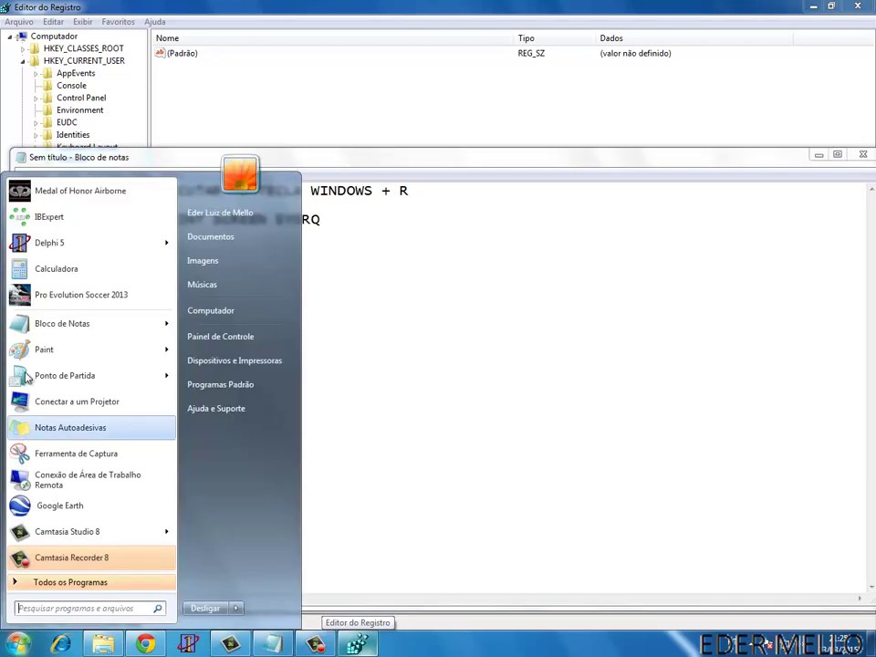
pyautogui.click(30, 353)
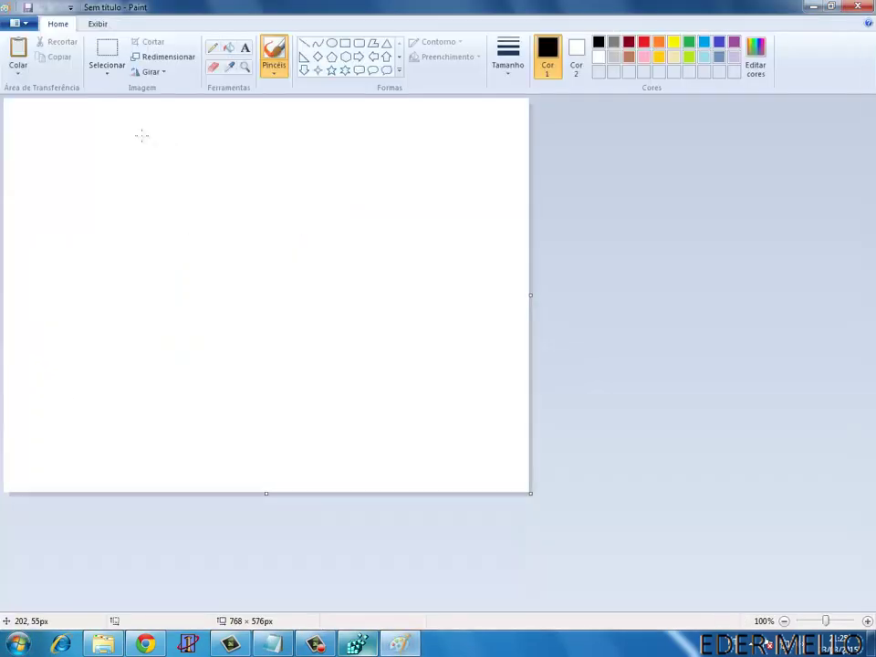
pyautogui.hotkey('ctrl', 'v')
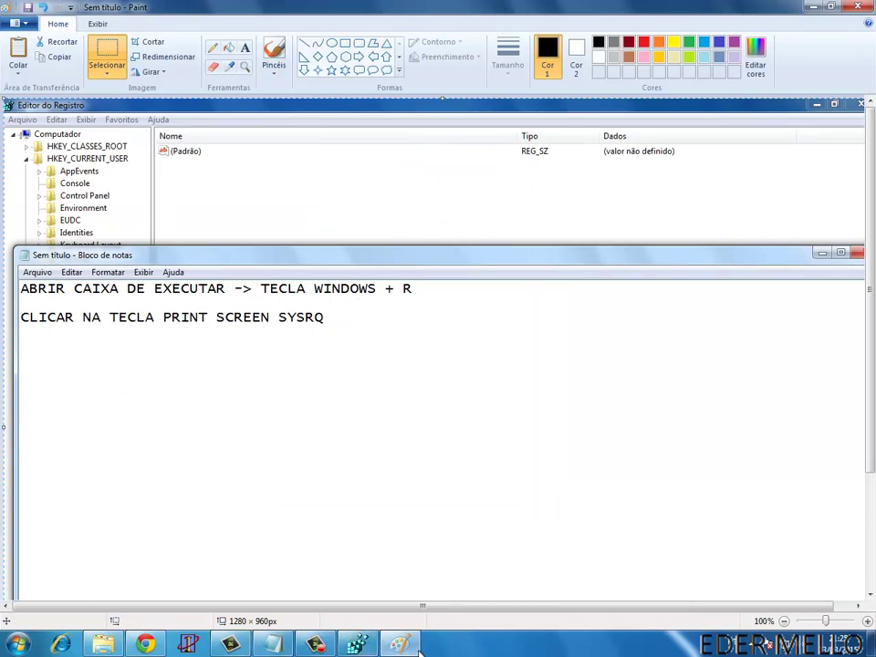
pyautogui.moveTo(216, 254)
pyautogui.mouseDown()
pyautogui.moveTo(215, 293)
pyautogui.moveTo(226, 300)
pyautogui.mouseUp()
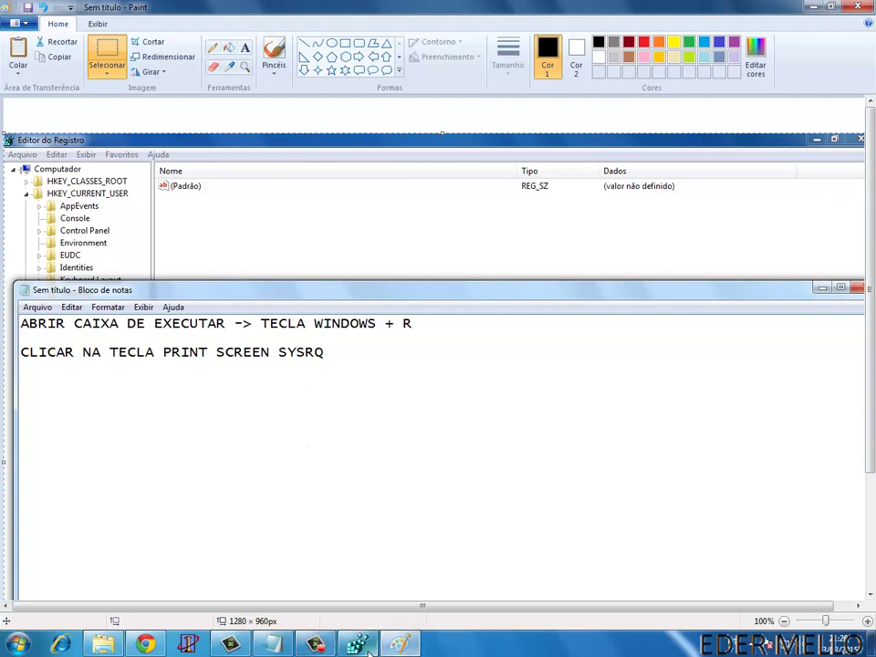
# - Return to the Notepad notes and add the line "CTRL + V" below the Print Screen line
pyautogui.click(398, 644)
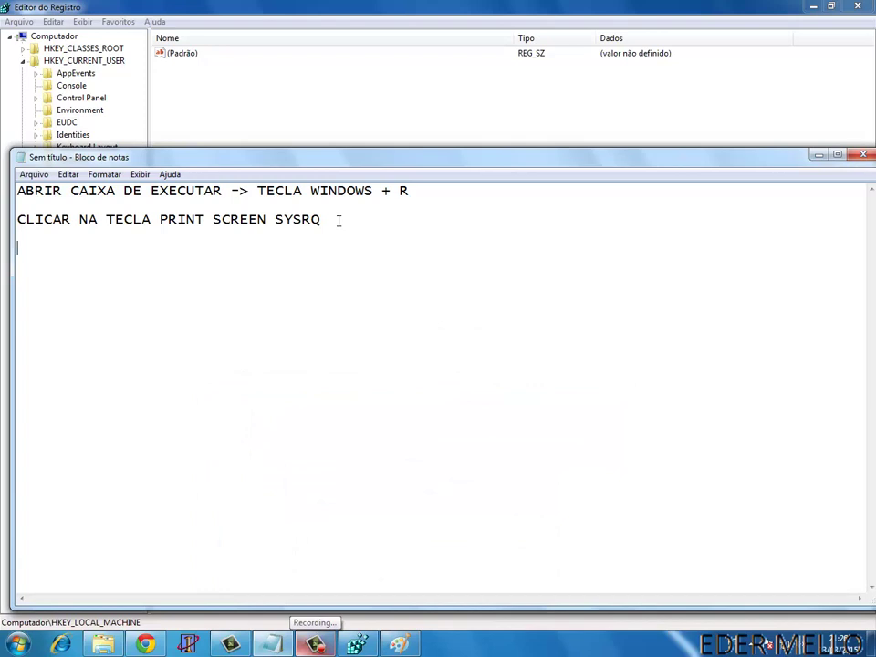
pyautogui.write('TRL')
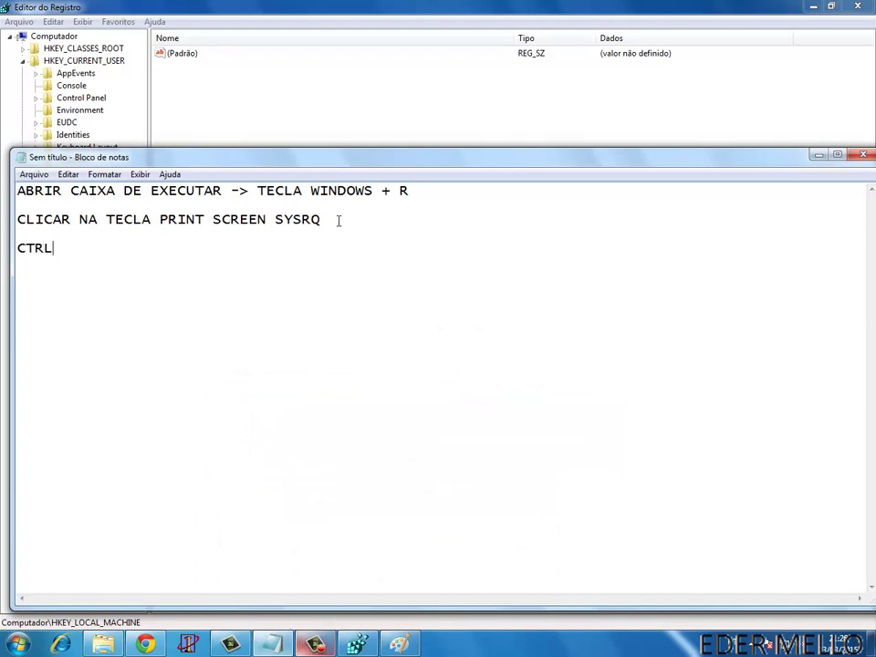
pyautogui.write(' + V')
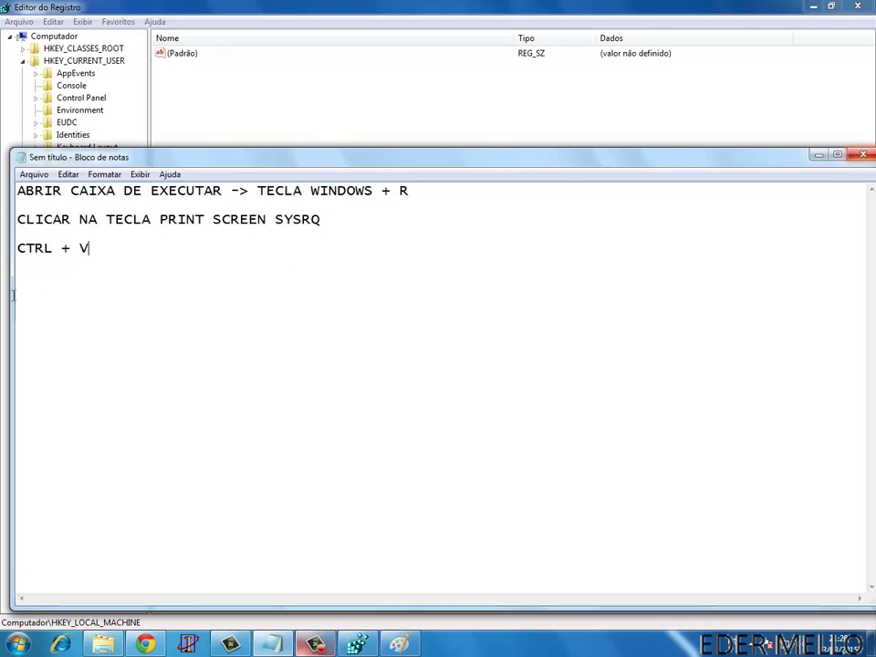
# - Capture the Registry Editor without Notepad over it and paste it onto a shrunken canvas in a new Paint image, discarding the previous one
pyautogui.click(819, 155)
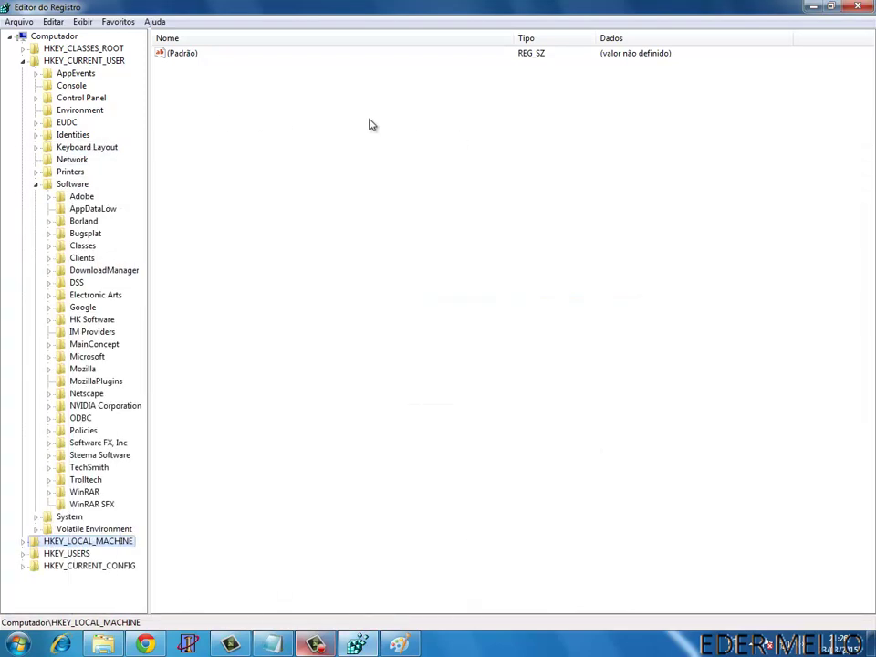
pyautogui.hotkey('alt', 'Tab')
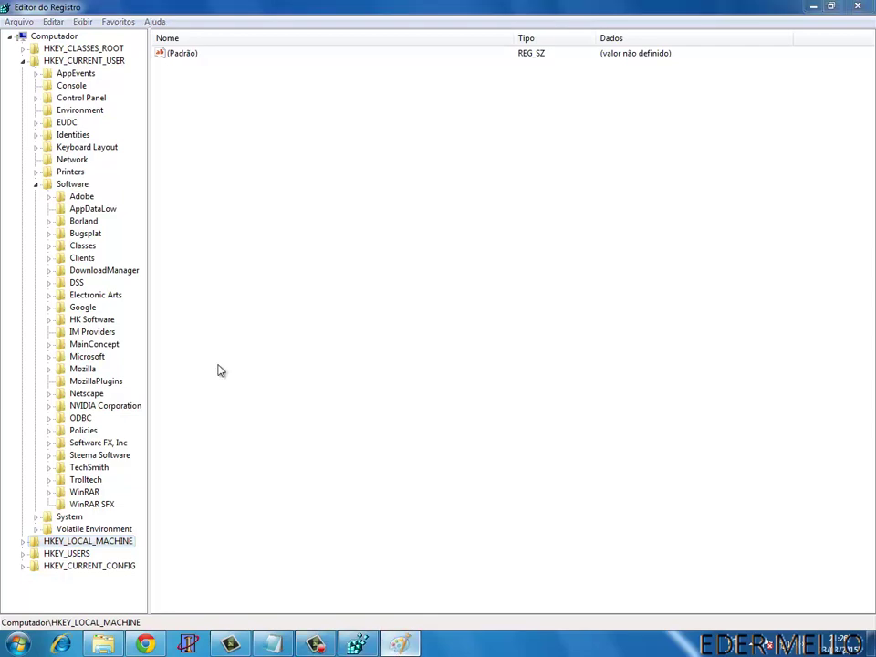
pyautogui.click(17, 23)
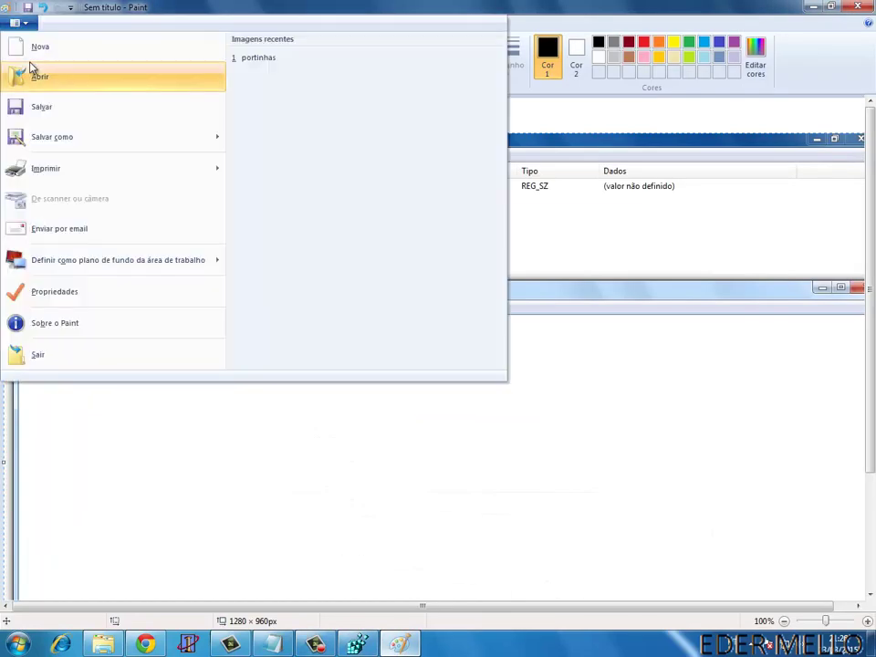
pyautogui.click(37, 47)
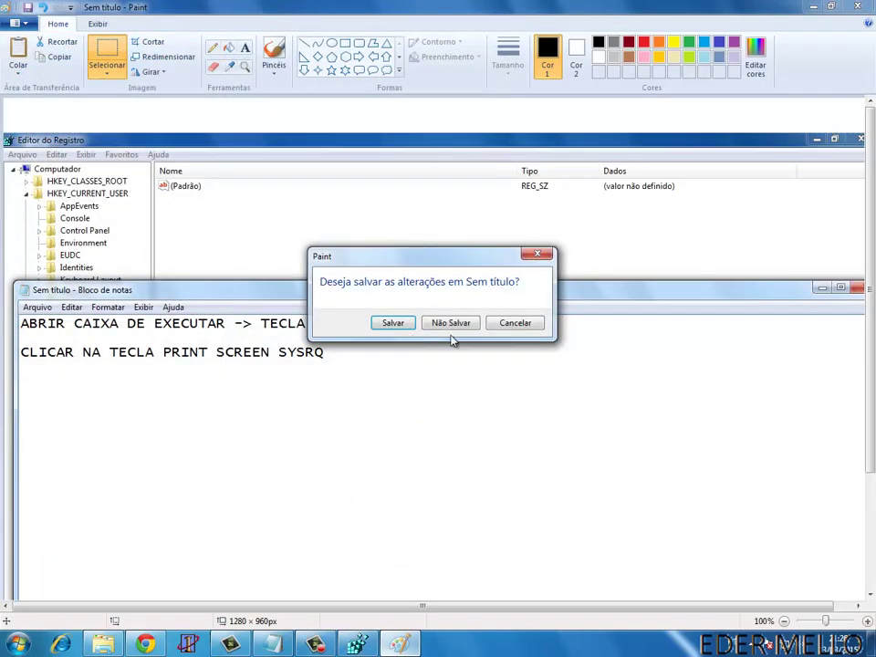
pyautogui.press('Return')
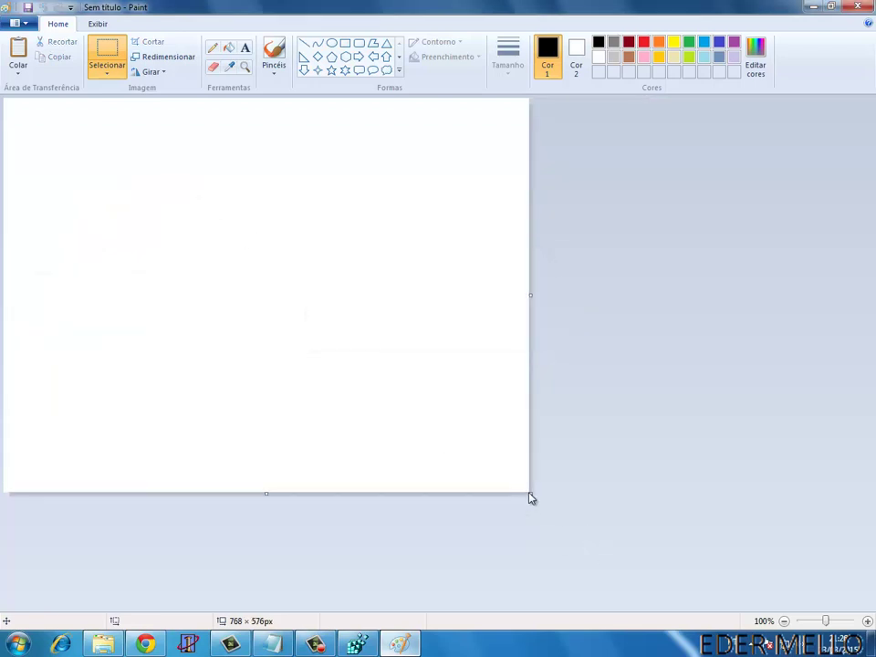
pyautogui.moveTo(529, 498); pyautogui.dragTo(326, 354)
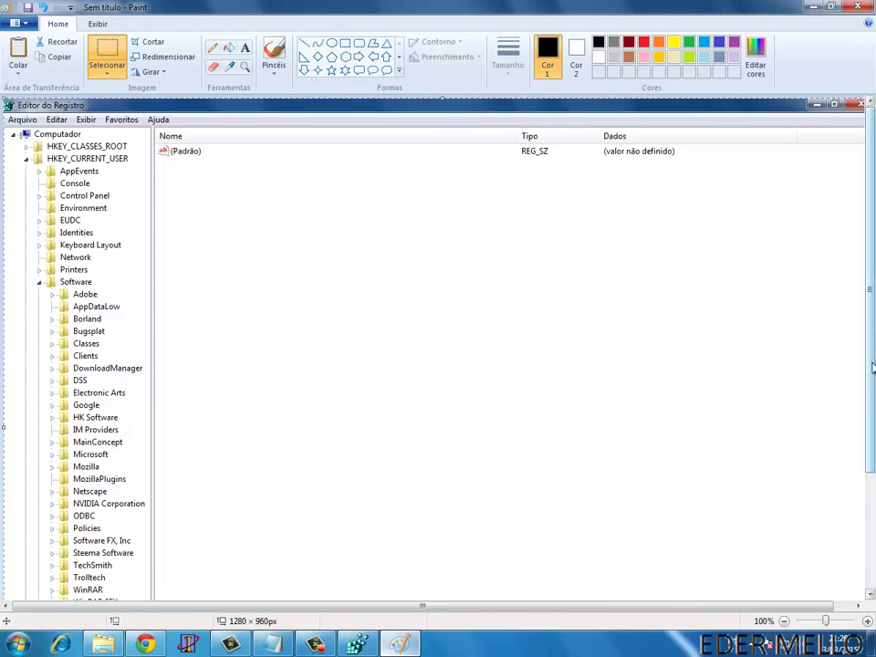
# - Examine the pasted Registry Editor screenshot, checking that the expanded HKEY_CURRENT_USER Software keys are captured
pyautogui.press('Up')
pyautogui.press('Up')
pyautogui.press('Up')
pyautogui.press('Up')
pyautogui.press('Up')
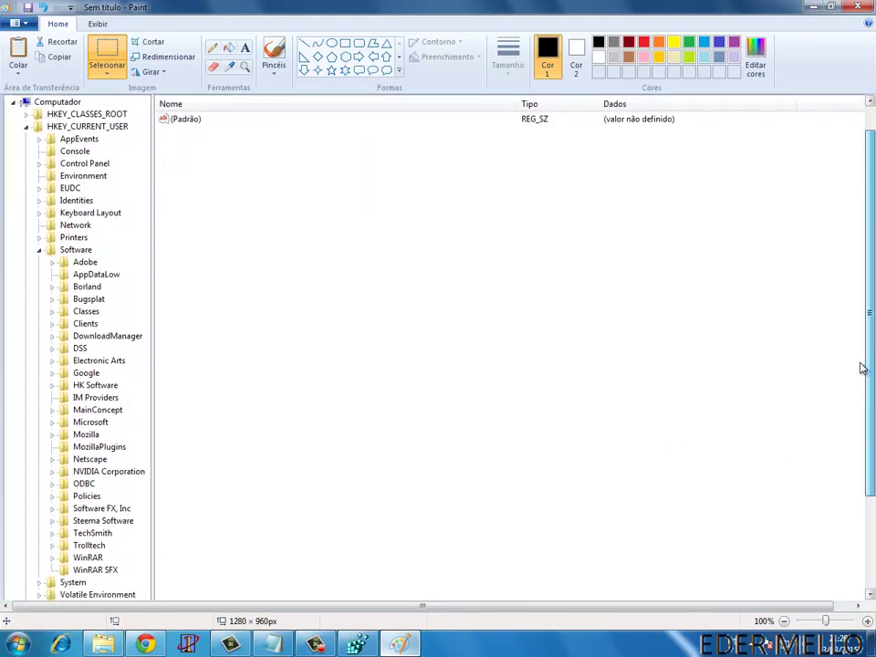
pyautogui.press('Up')
pyautogui.press('Down')
pyautogui.press('Down')
pyautogui.press('Down')
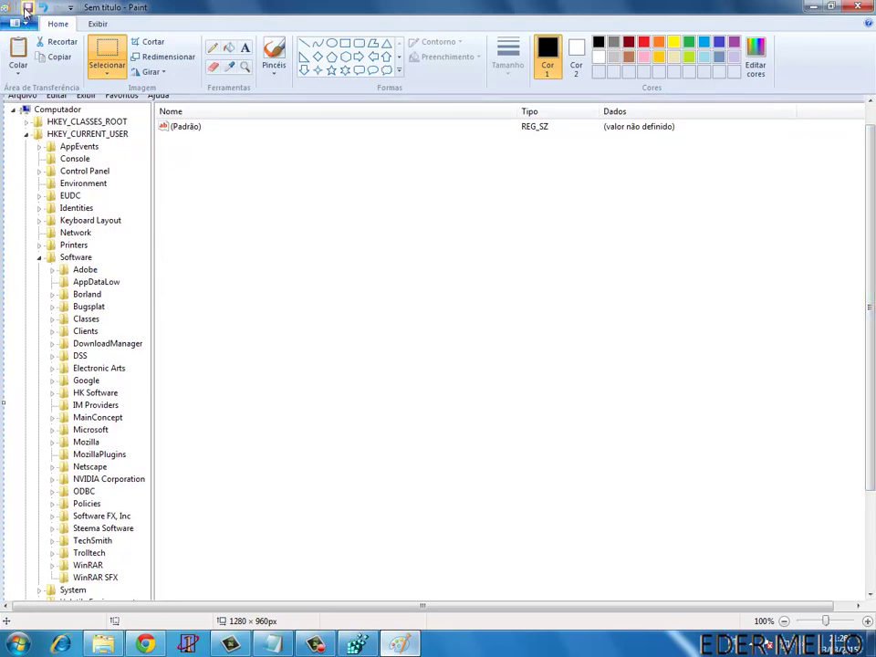
# - Save the pasted capture as a JPEG named REGEDIT_HKEY_CURRENT_USER in the Imagens library
pyautogui.hotkey('ctrl', 's')
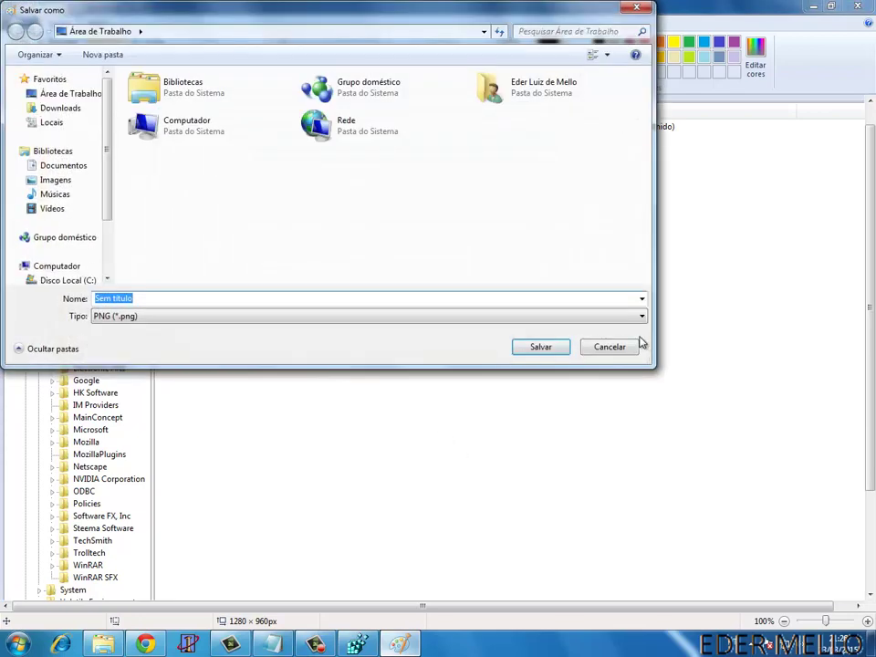
pyautogui.click(640, 316)
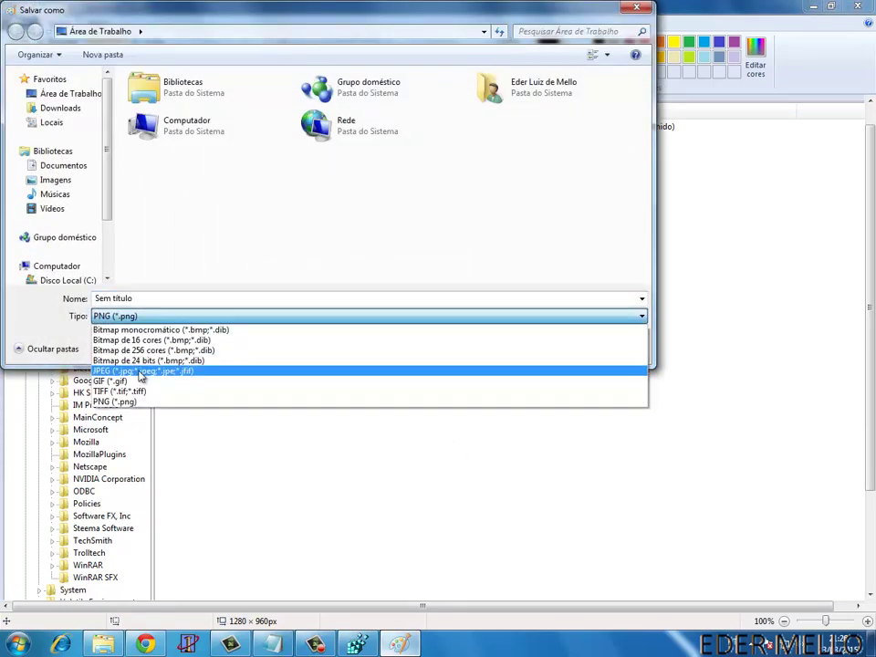
pyautogui.click(201, 371)
pyautogui.click(142, 298)
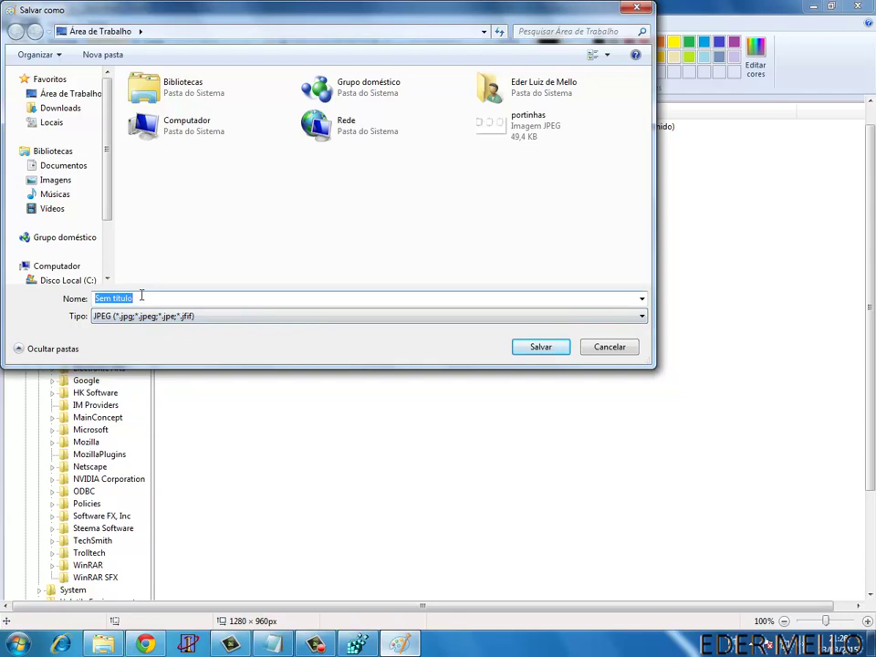
pyautogui.moveTo(147, 19); pyautogui.dragTo(429, 157)
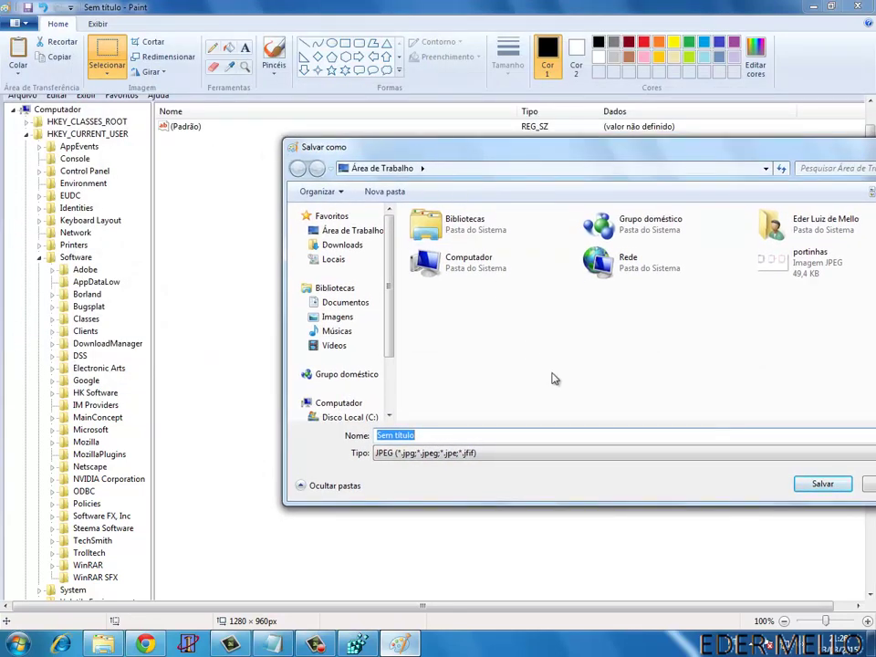
pyautogui.write('REGEDIT_HKEY_CU')
pyautogui.write('RRENT_USER')
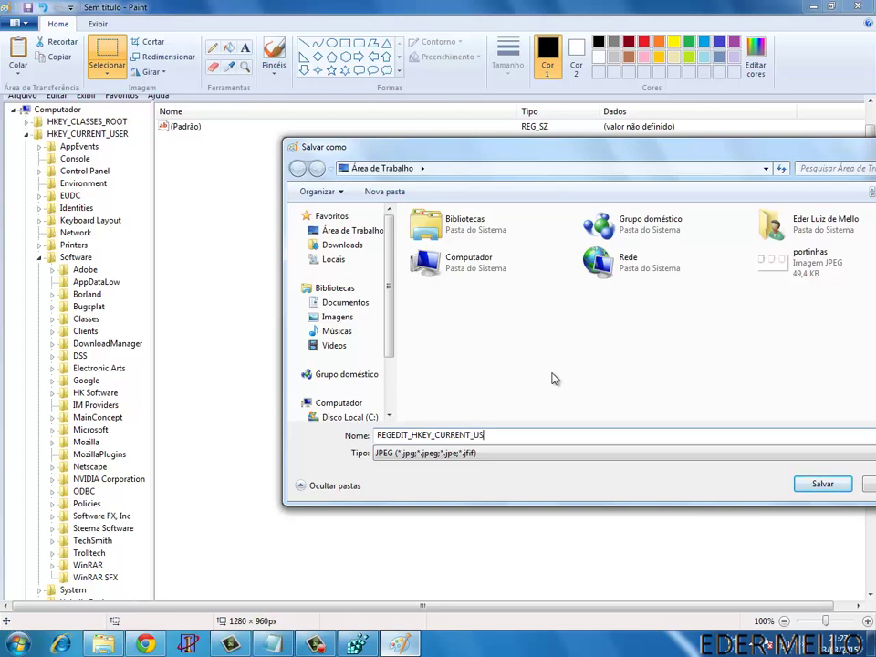
pyautogui.click(339, 316)
pyautogui.click(835, 485)
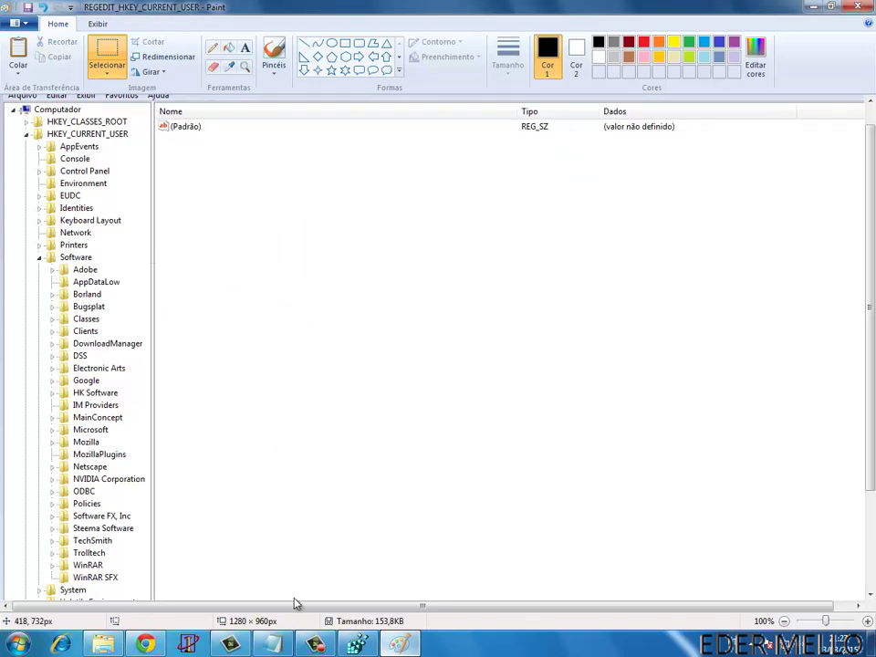
# - In the Registry Editor, collapse HKEY_CURRENT_USER and expand HKEY_LOCAL_MACHINE down to its SOFTWARE keys, keeping the current Windows colour scheme when asked
pyautogui.hotkey('alt', 'Tab')
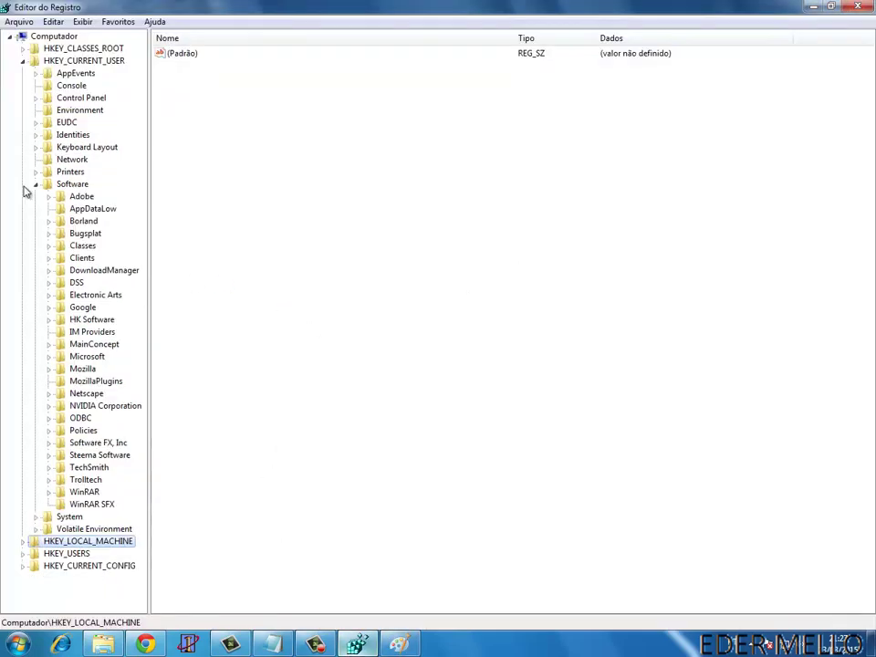
pyautogui.click(22, 61)
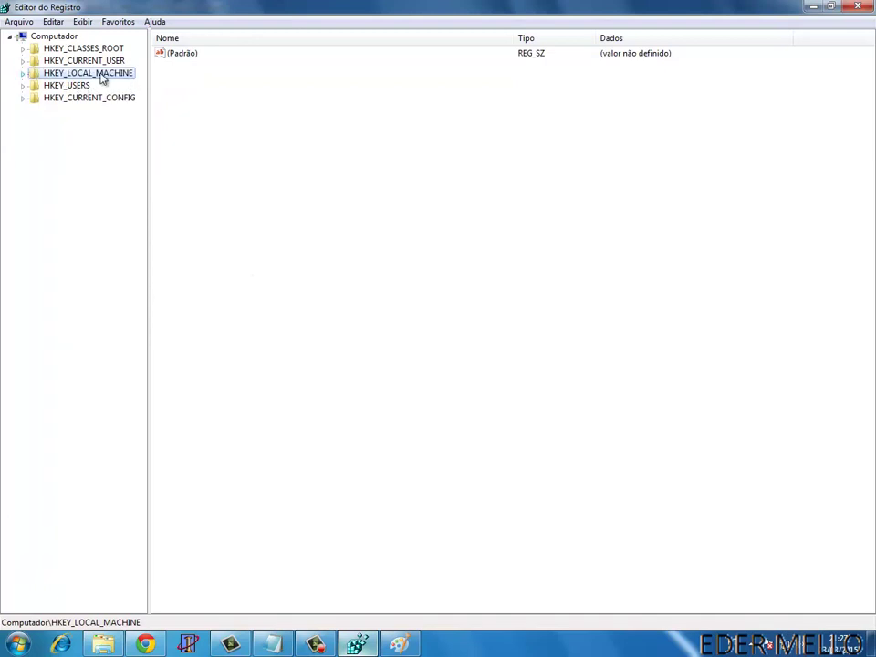
pyautogui.click(399, 643)
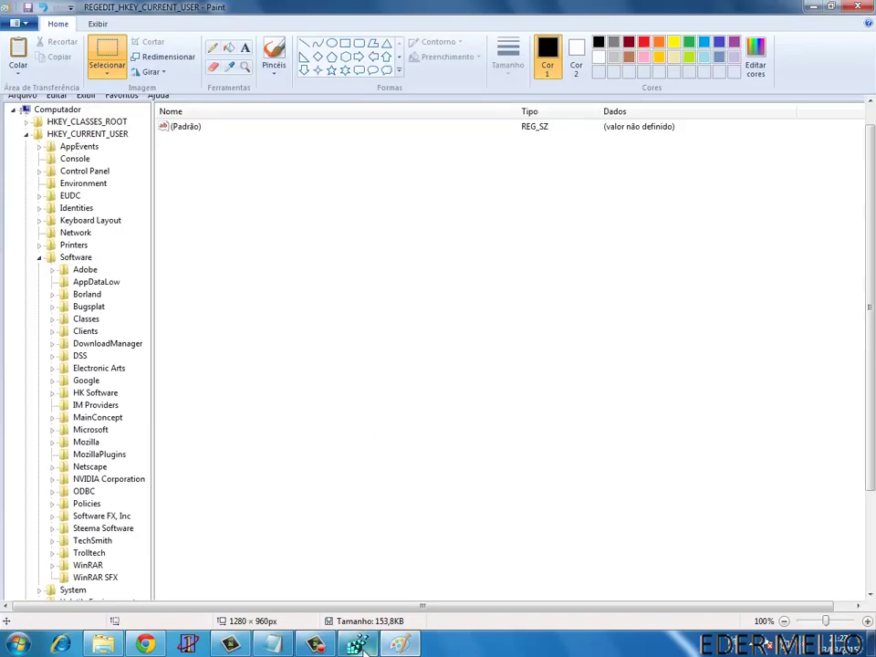
pyautogui.hotkey('alt', 'Tab')
pyautogui.click(23, 73)
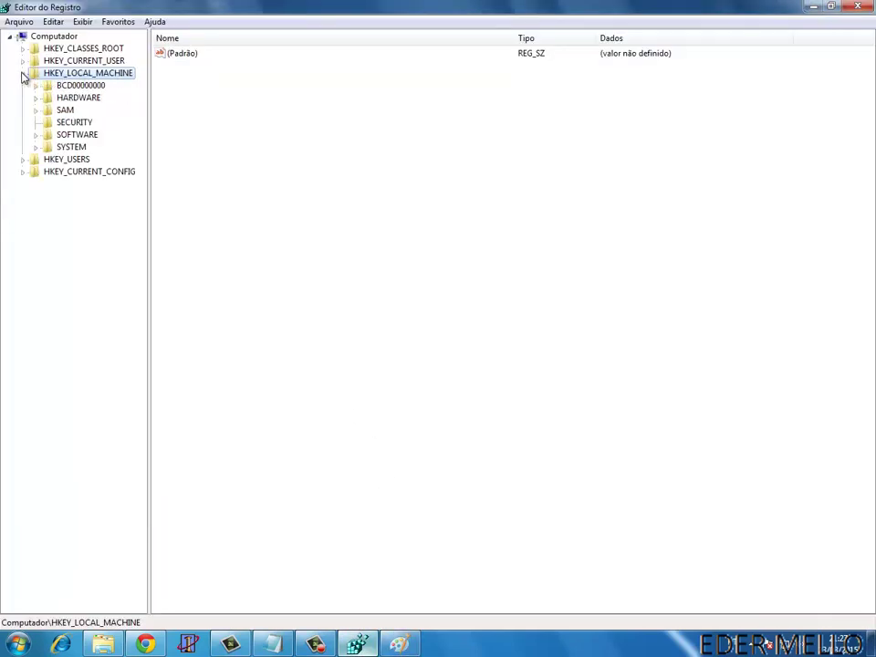
pyautogui.click(36, 135)
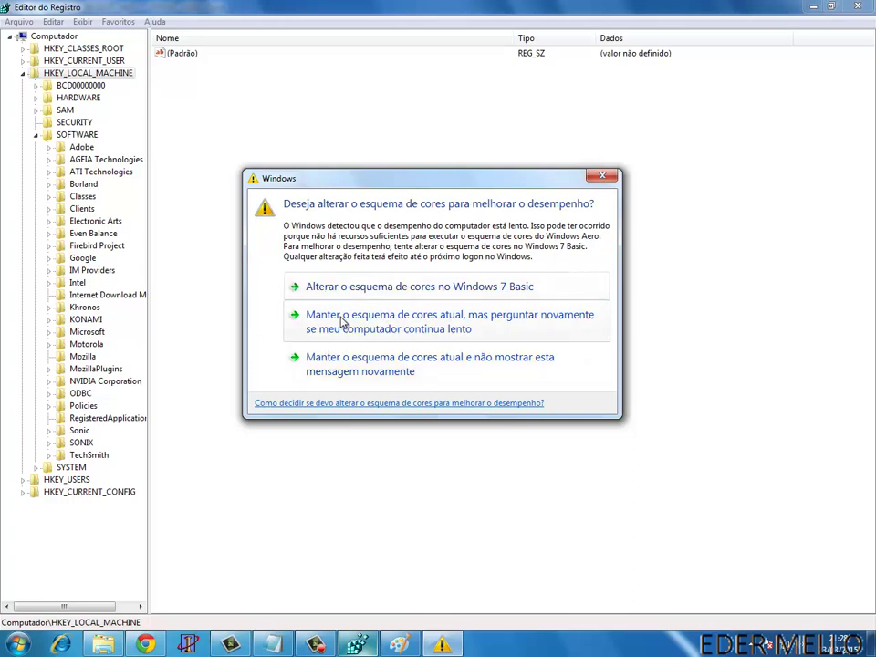
pyautogui.click(342, 321)
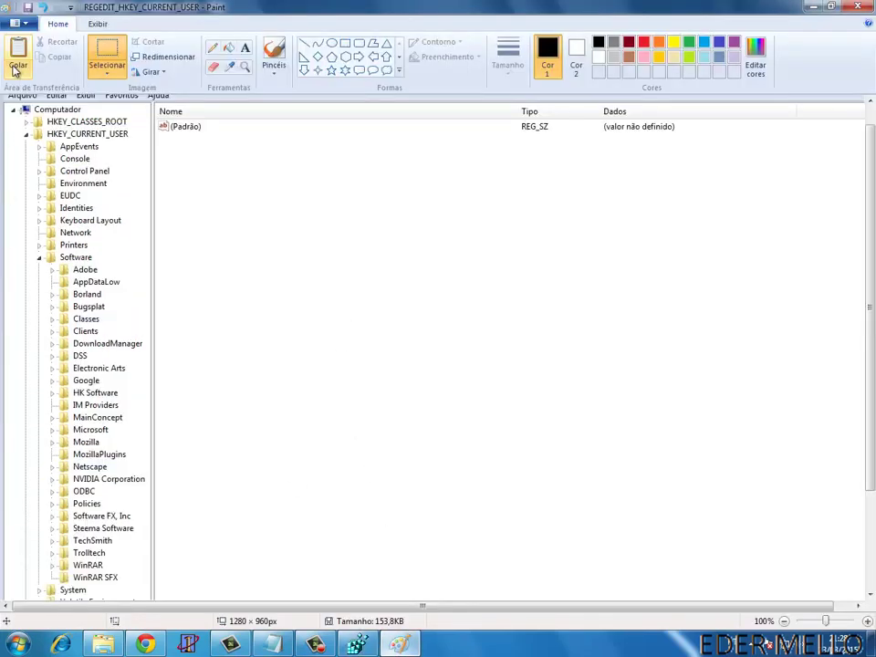
# - Capture the expanded HKEY_LOCAL_MACHINE keys and paste the capture into a new Paint image
pyautogui.click(15, 23)
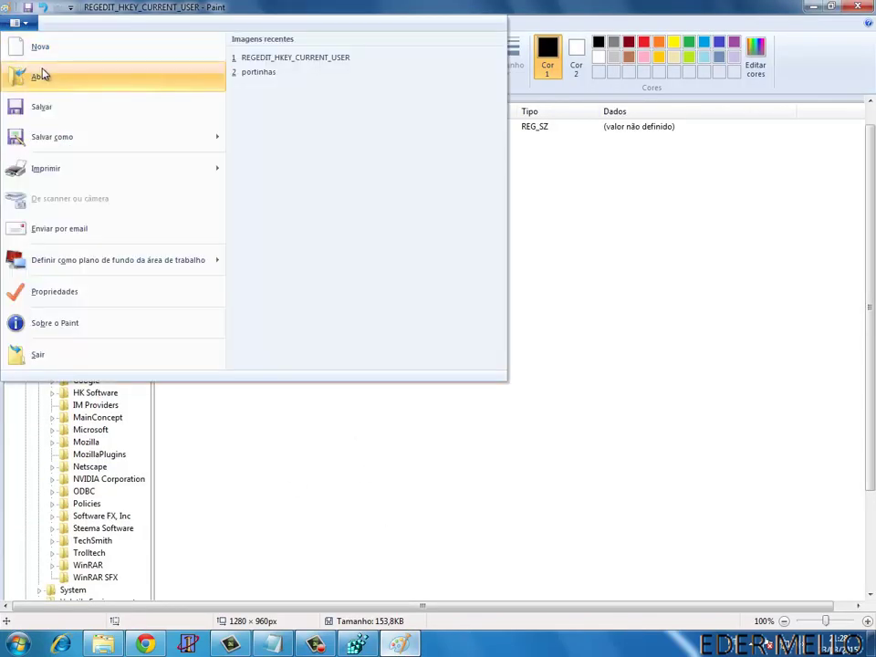
pyautogui.press('Return')
pyautogui.hotkey('ctrl', 'v')
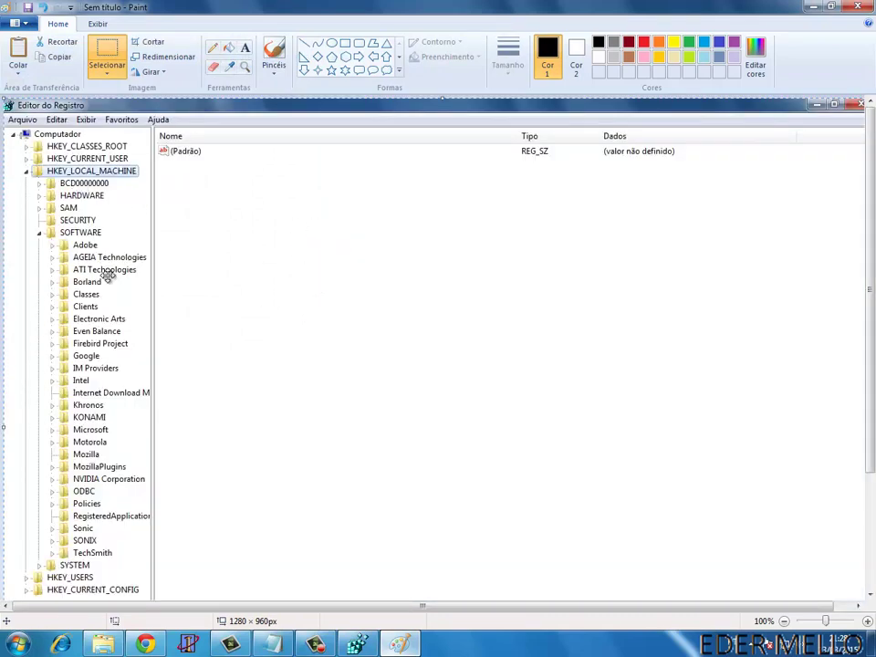
# - Save the new capture as a JPEG named REGEDIT_HKEY_CURRENT_MACHINE in the Imagens library
pyautogui.click(28, 6)
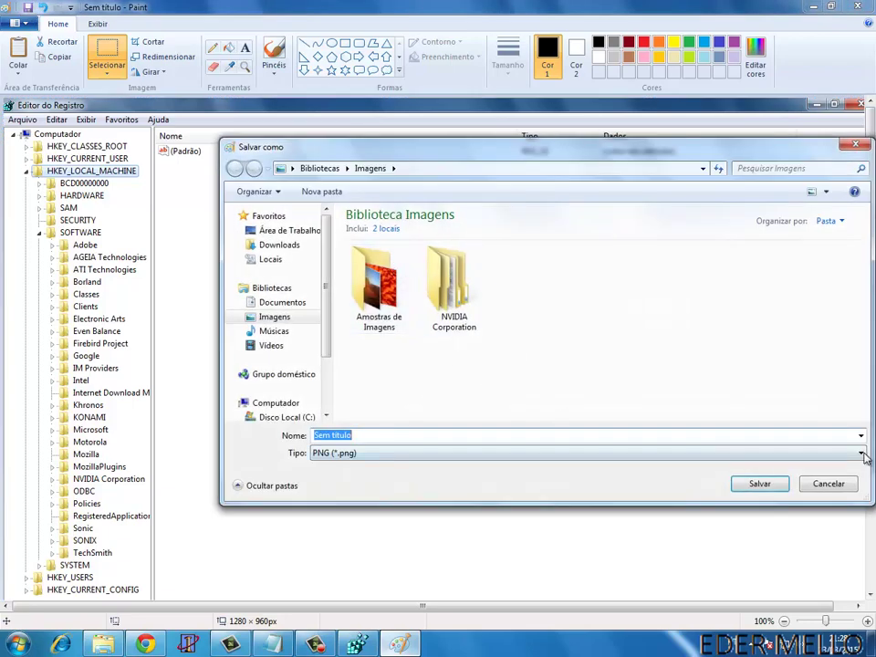
pyautogui.click(862, 453)
pyautogui.click(365, 505)
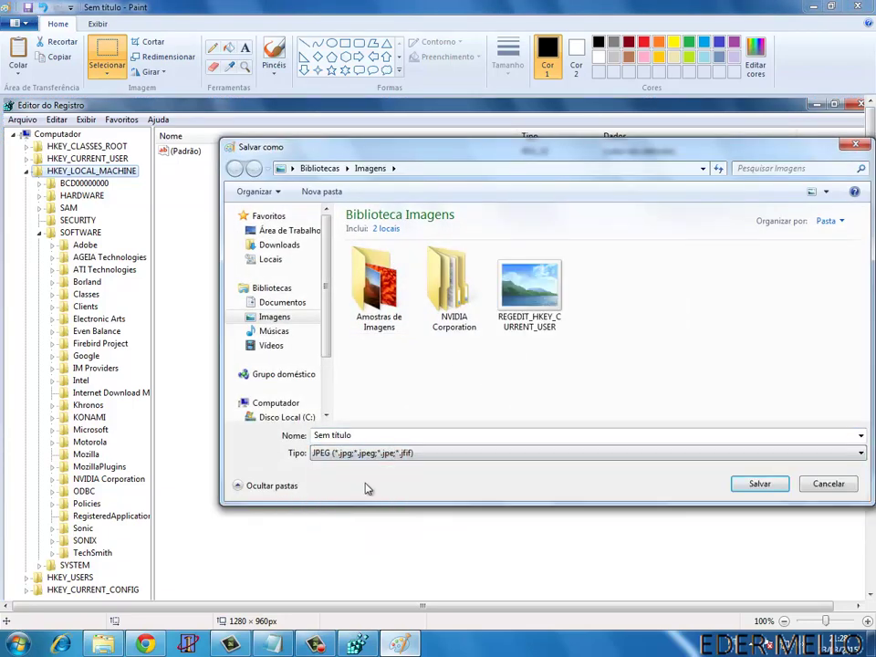
pyautogui.click(355, 435)
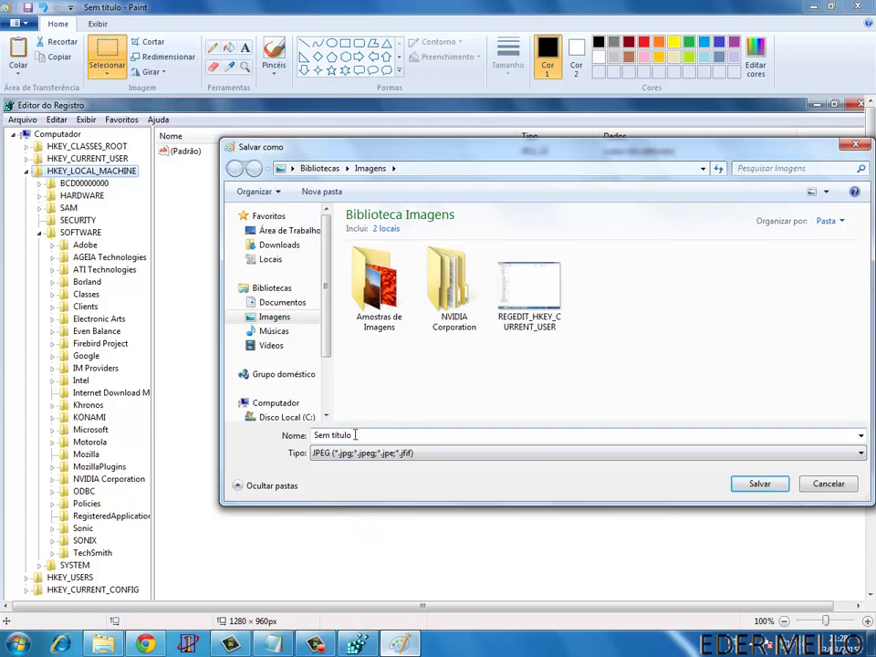
pyautogui.doubleClick(354, 435)
pyautogui.click(538, 336)
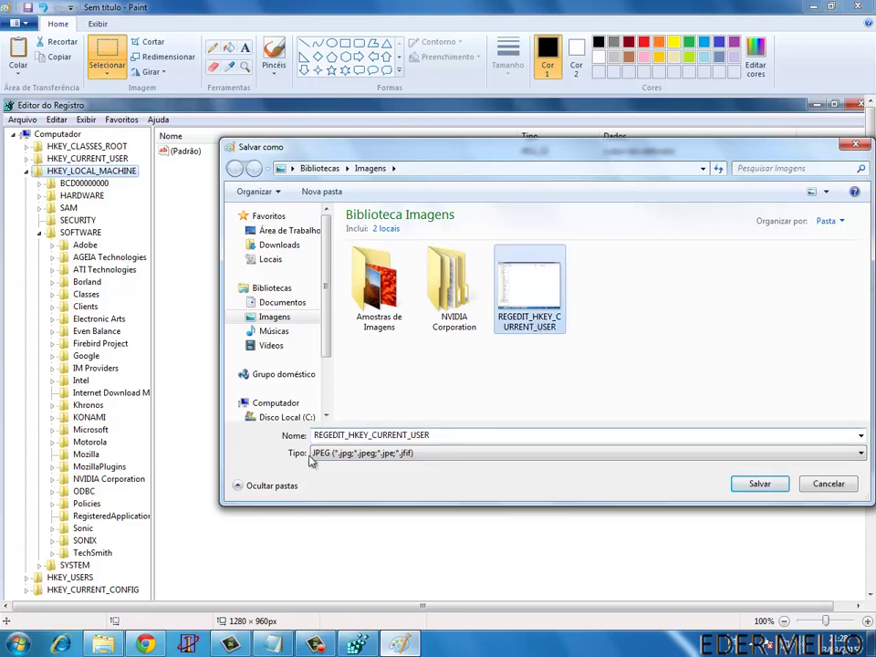
pyautogui.doubleClick(413, 435)
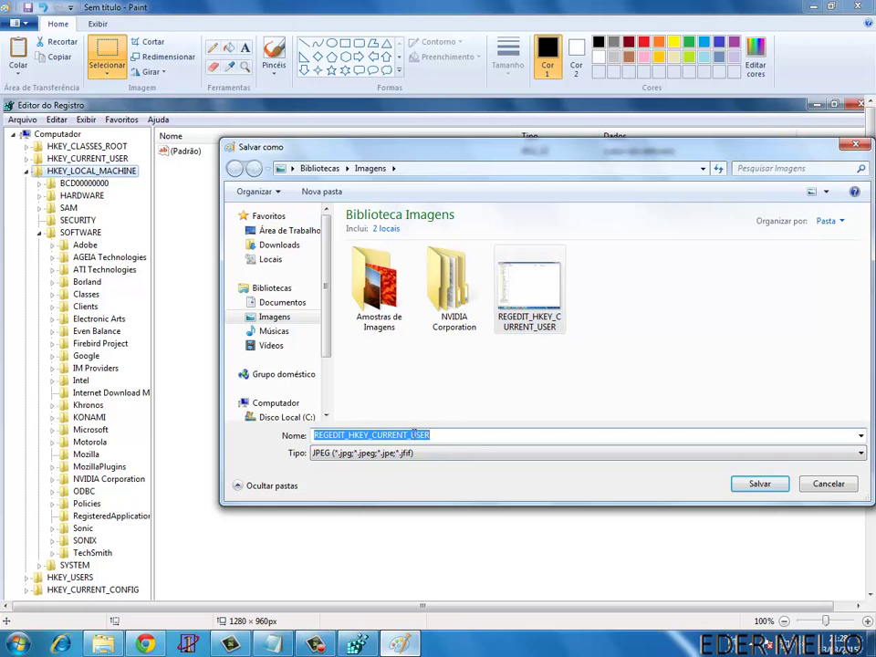
pyautogui.moveTo(413, 435); pyautogui.dragTo(442, 435)
pyautogui.write('MACHIN')
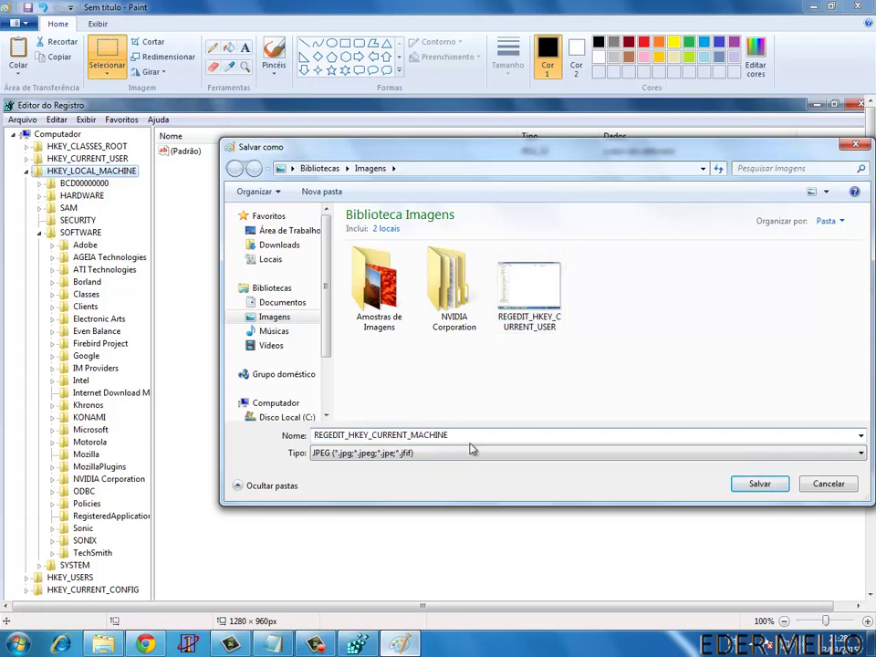
pyautogui.write('E')
pyautogui.press('Return')
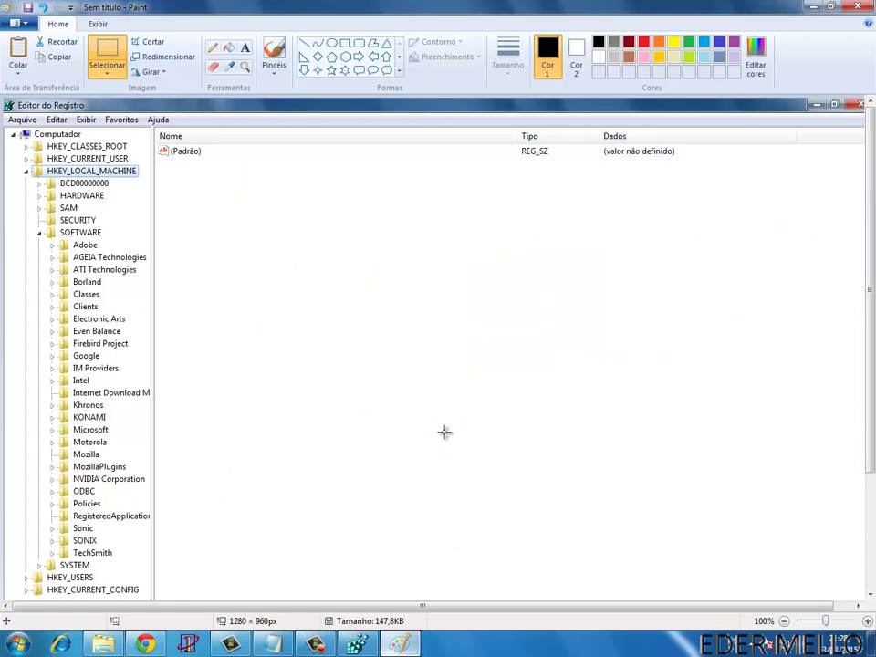
# - Return to the Registry Editor and collapse HKEY_LOCAL_MACHINE and the Computador root
pyautogui.click(399, 644)
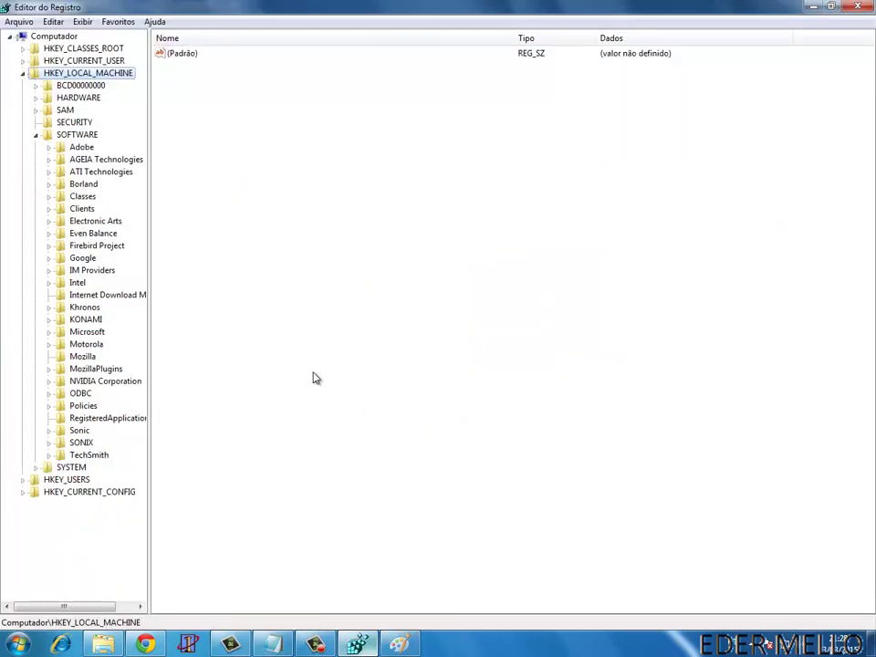
pyautogui.click(23, 73)
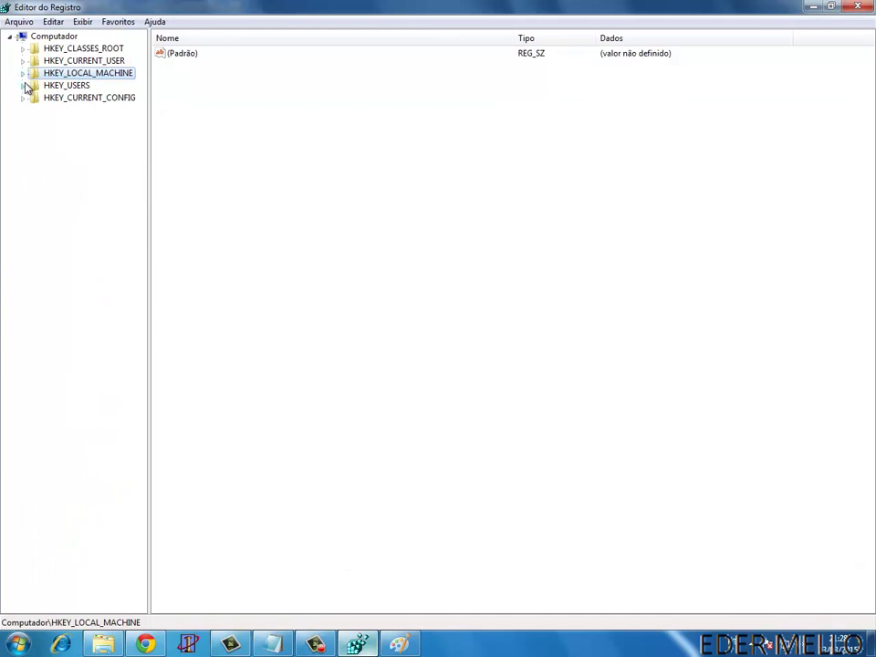
pyautogui.click(24, 84)
pyautogui.click(24, 85)
pyautogui.click(10, 37)
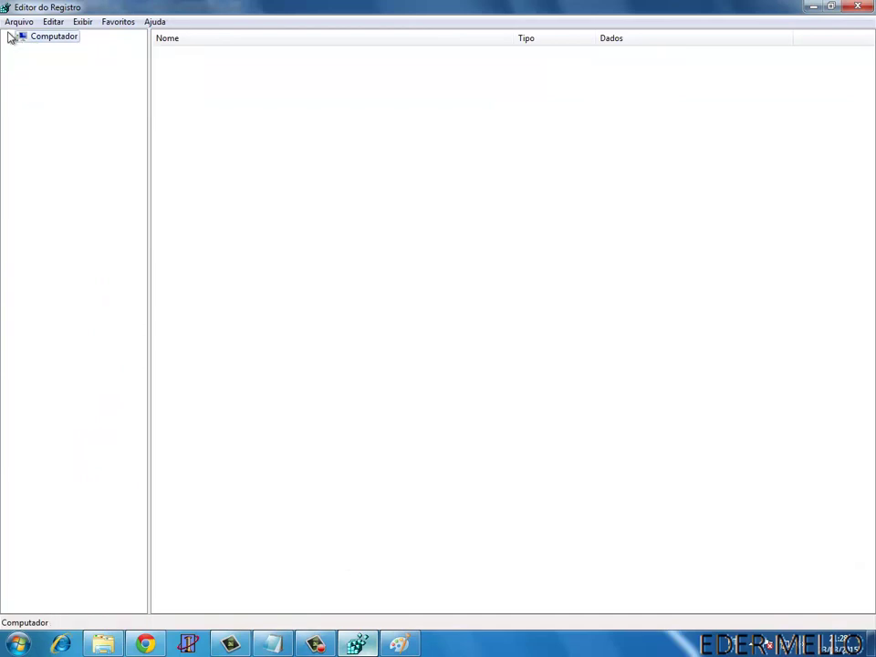
pyautogui.click(10, 37)
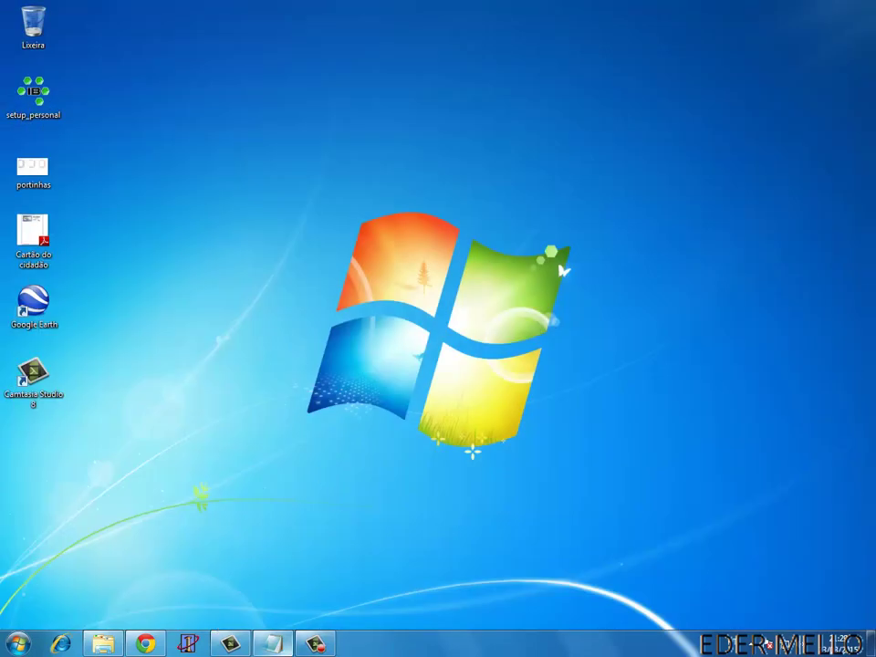
# - Open Windows Explorer and set the folder options to show hidden files, folders and drives
pyautogui.click(103, 644)
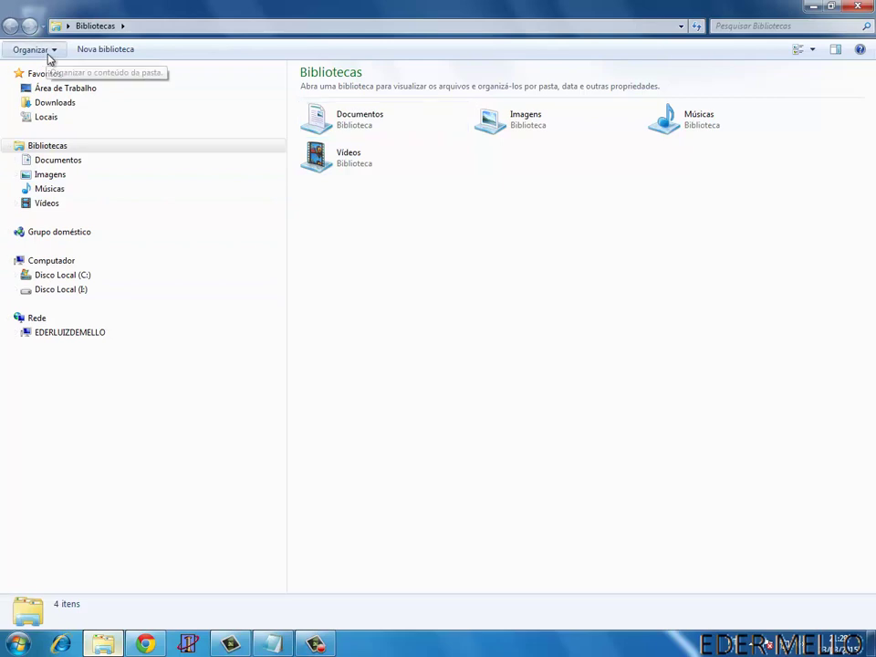
pyautogui.click(48, 54)
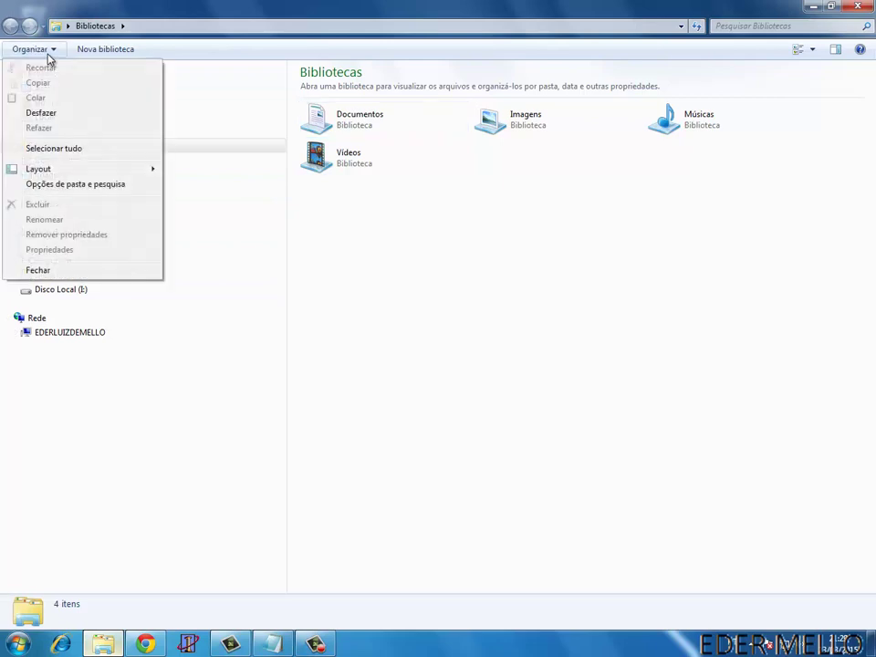
pyautogui.click(65, 186)
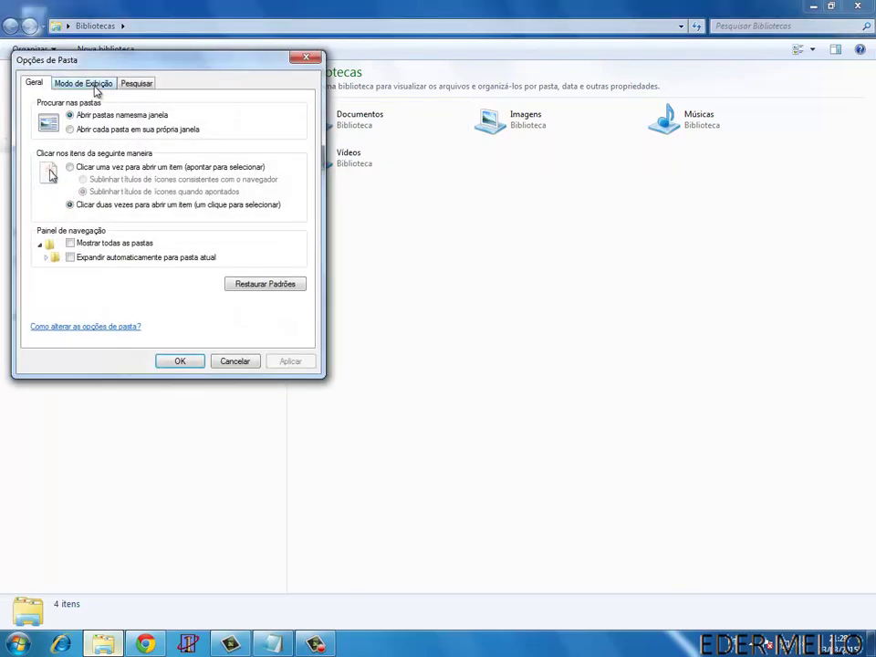
pyautogui.click(98, 86)
pyautogui.moveTo(255, 215); pyautogui.dragTo(256, 271)
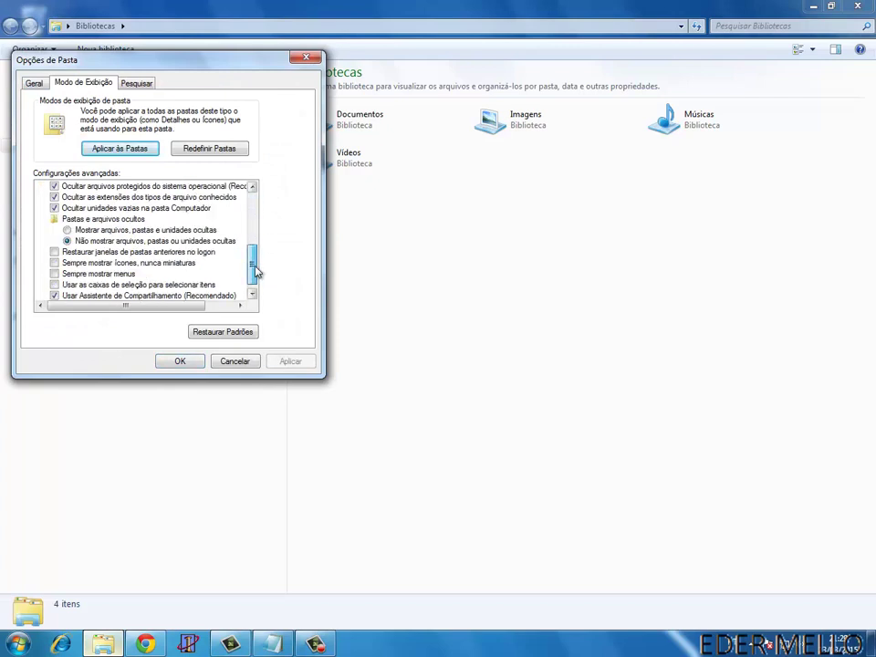
pyautogui.click(146, 230)
pyautogui.click(290, 361)
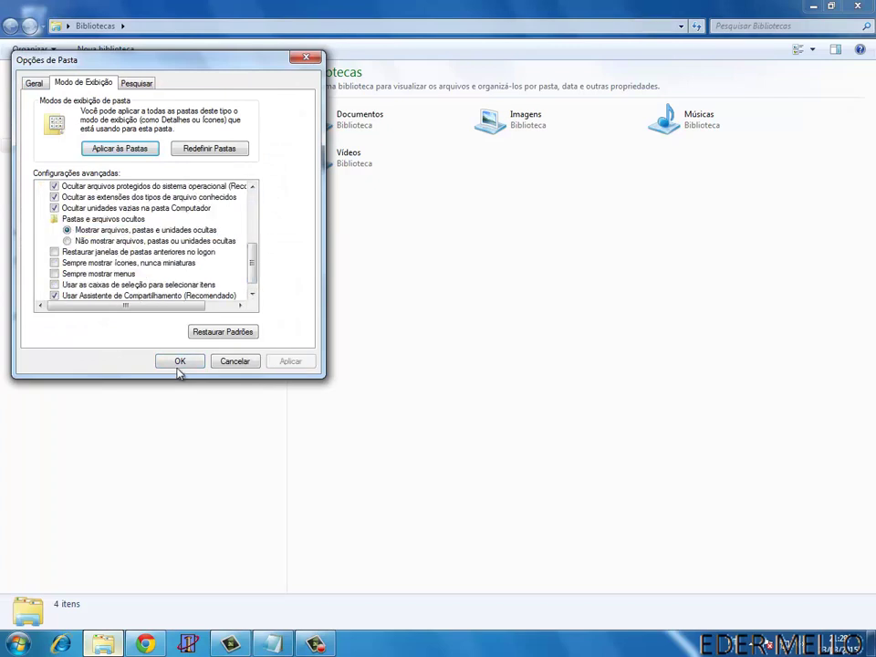
pyautogui.click(179, 363)
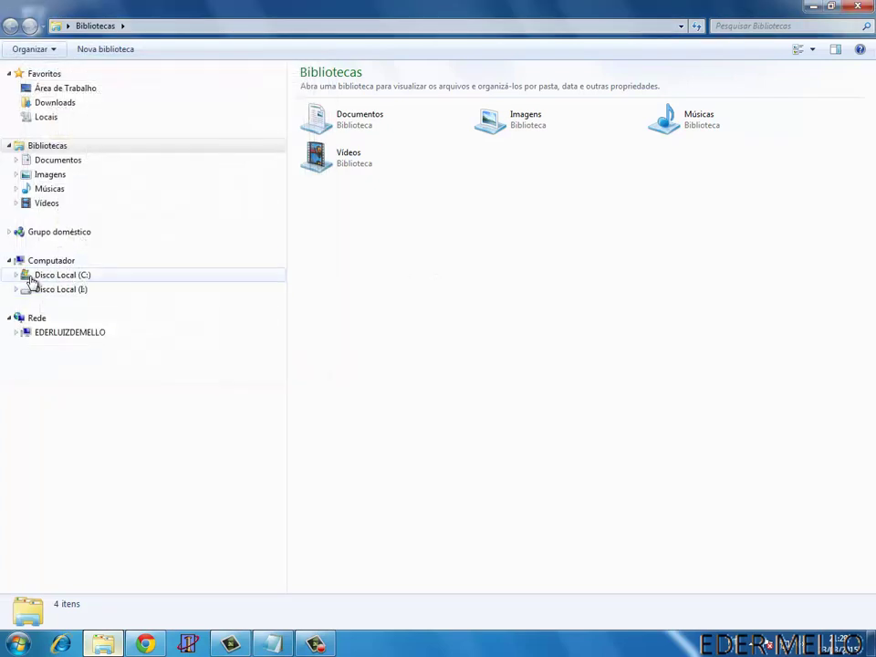
# - Open the hidden AppData folder inside the user's profile folder under Usuários on Disco Local (C:)
pyautogui.click(30, 282)
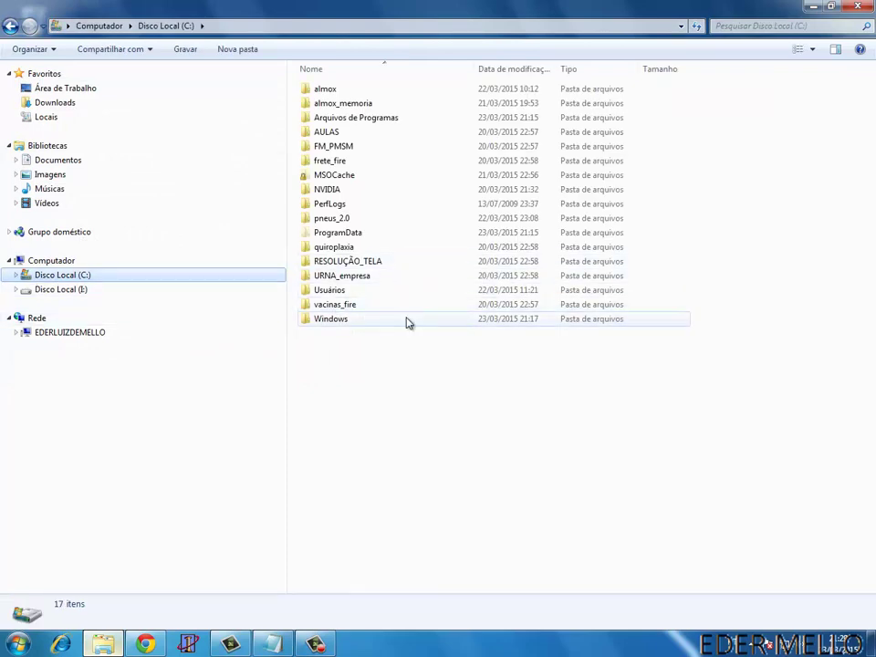
pyautogui.doubleClick(315, 291)
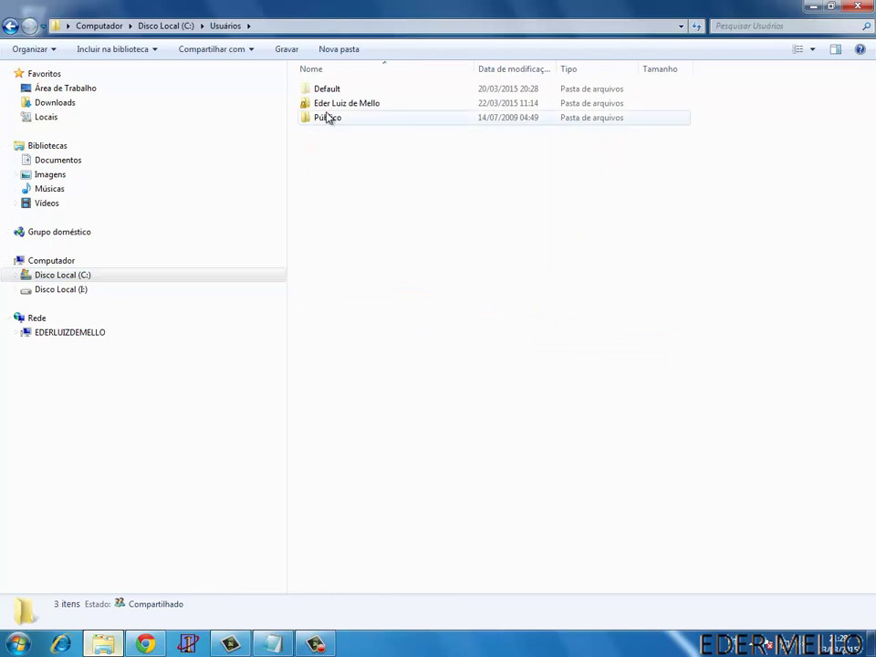
pyautogui.doubleClick(326, 105)
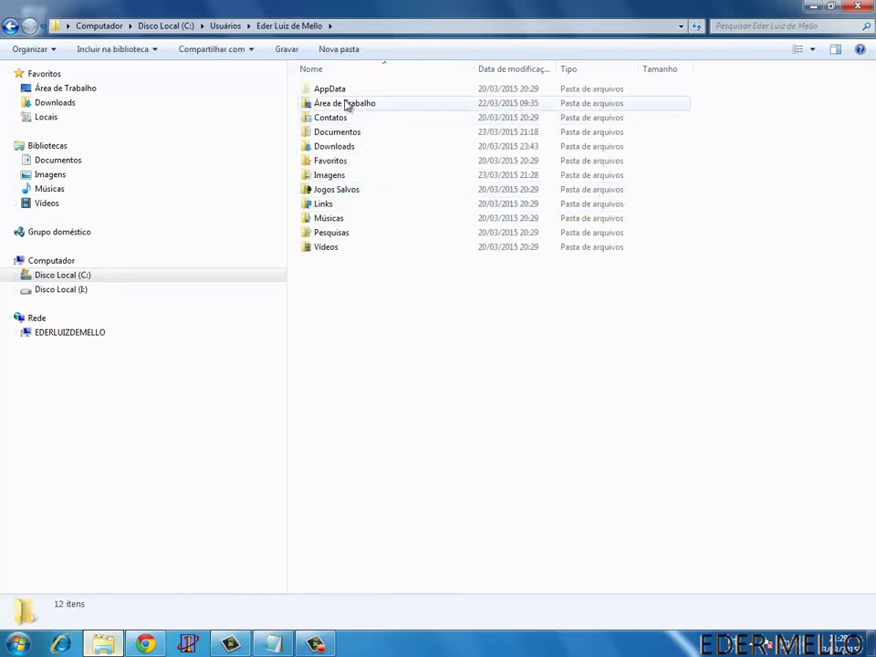
pyautogui.doubleClick(310, 90)
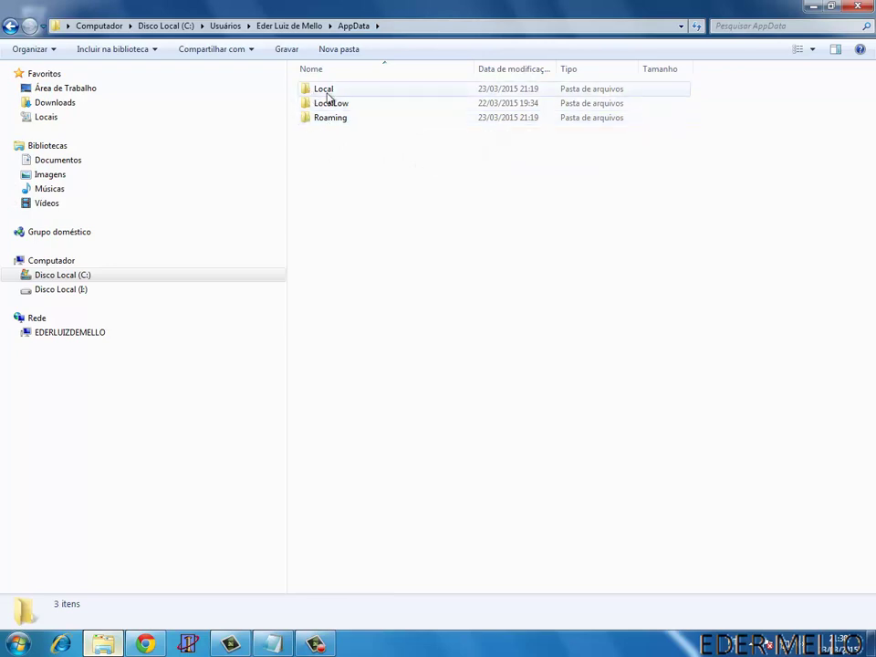
# - Inspect the Google folder inside AppData's Roaming folder and return to AppData
pyautogui.click(321, 124)
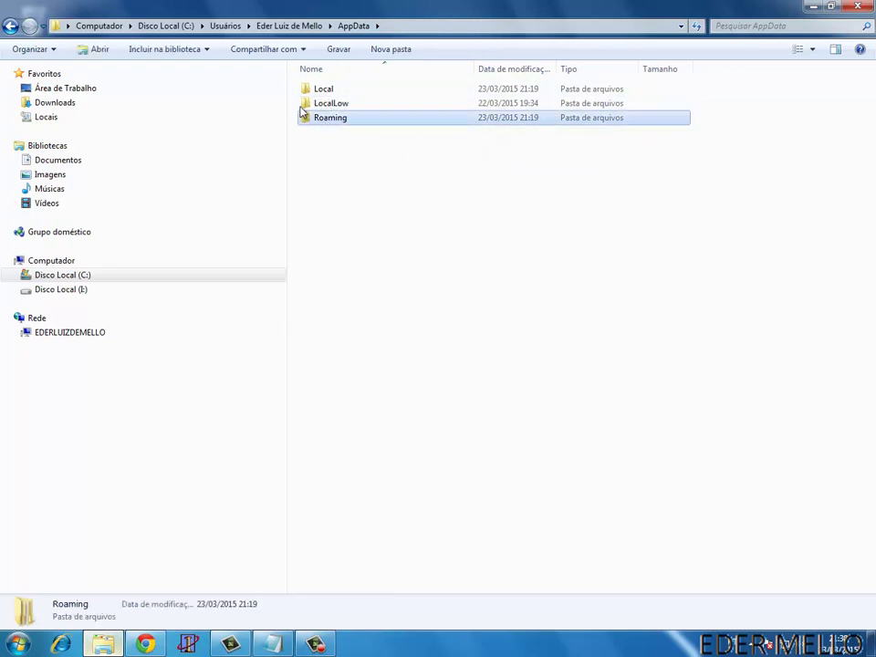
pyautogui.press('Return')
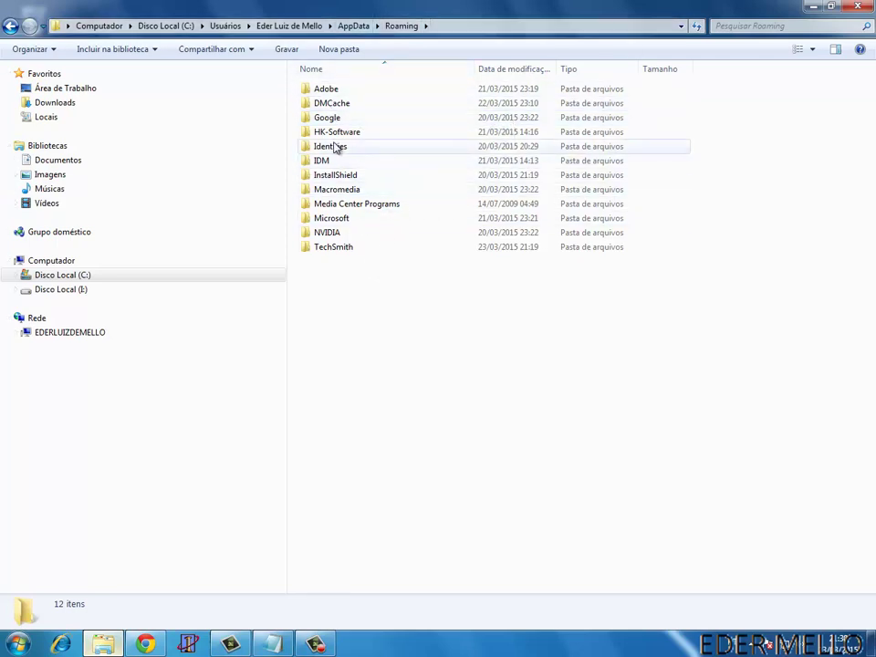
pyautogui.click(308, 119)
pyautogui.doubleClick(308, 119)
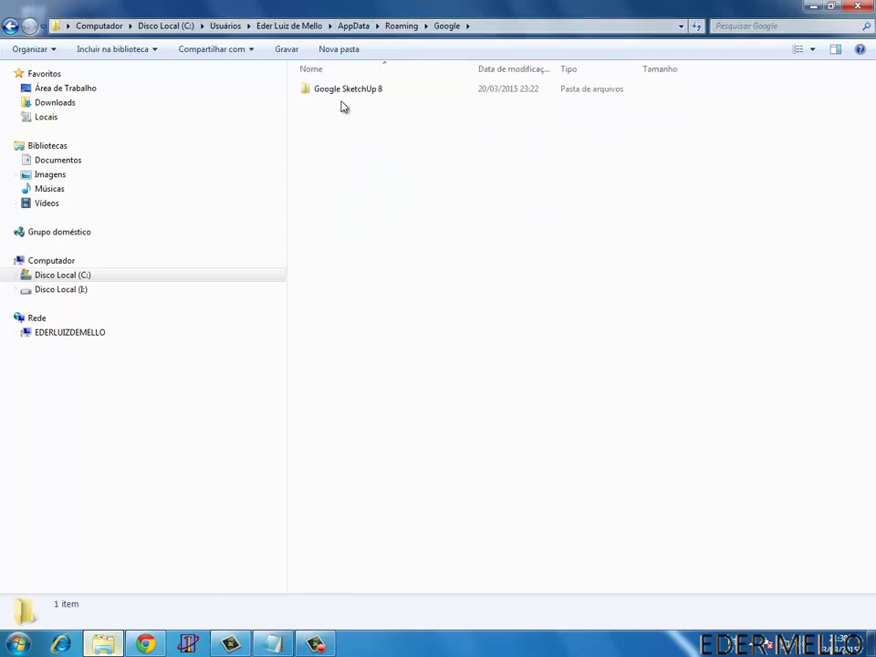
pyautogui.click(10, 26)
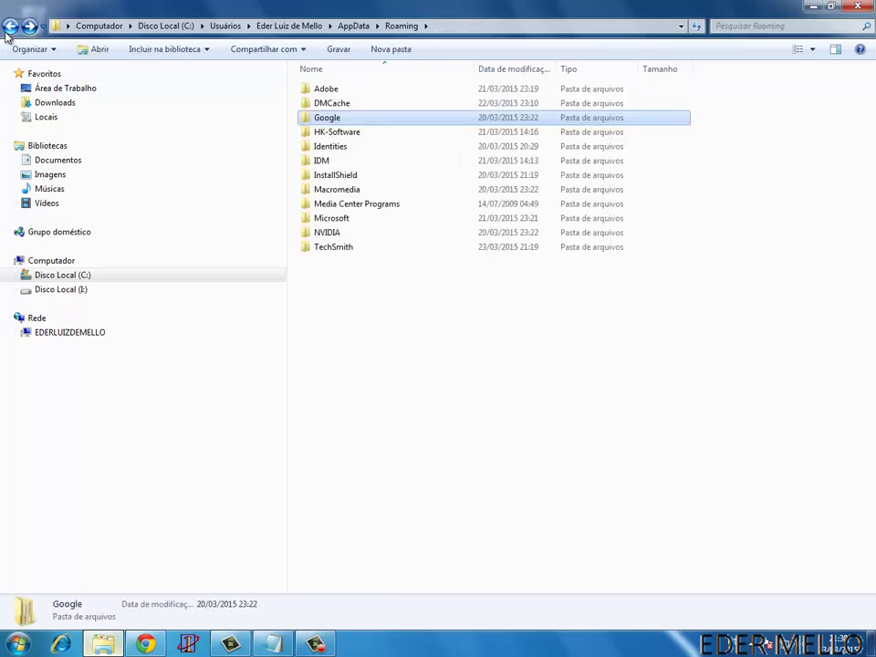
pyautogui.click(9, 26)
# - Inspect the Google folder inside AppData's LocalLow folder and return to AppData
pyautogui.doubleClick(339, 106)
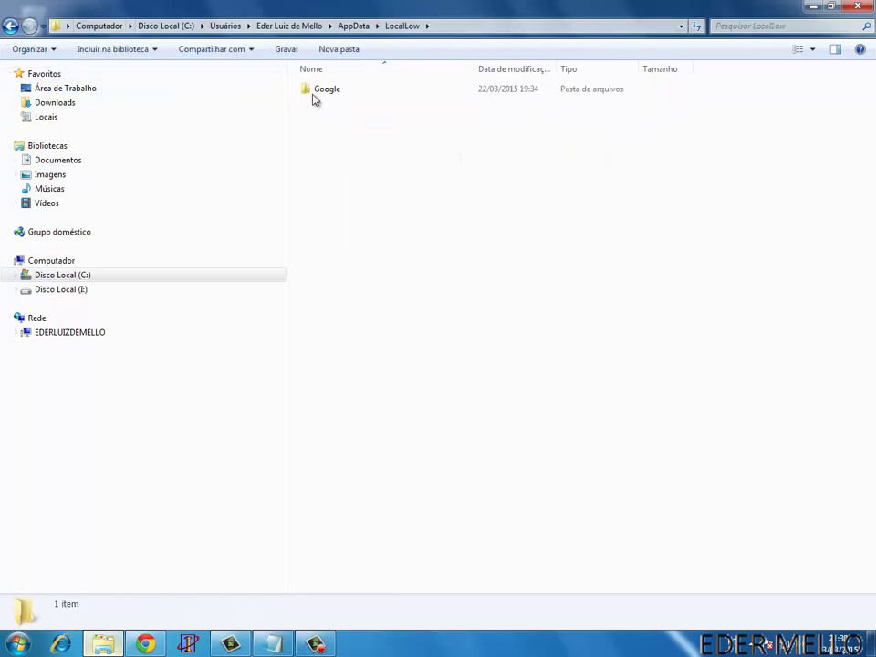
pyautogui.click(311, 94)
pyautogui.doubleClick(311, 94)
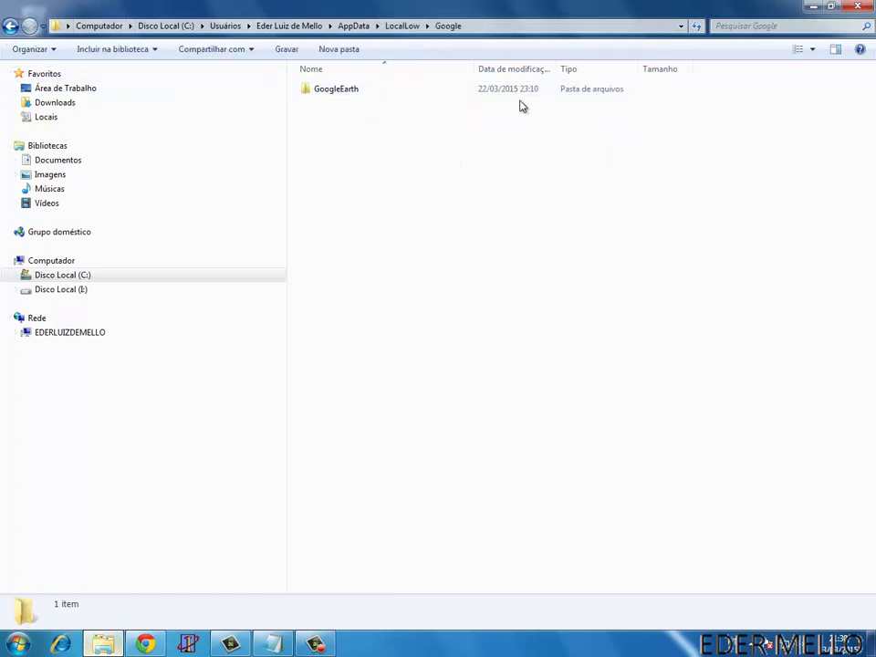
pyautogui.click(10, 25)
pyautogui.click(10, 26)
# - Examine the Chrome User Data folder under Google in AppData's Local folder, and go back up to AppData
pyautogui.click(320, 91)
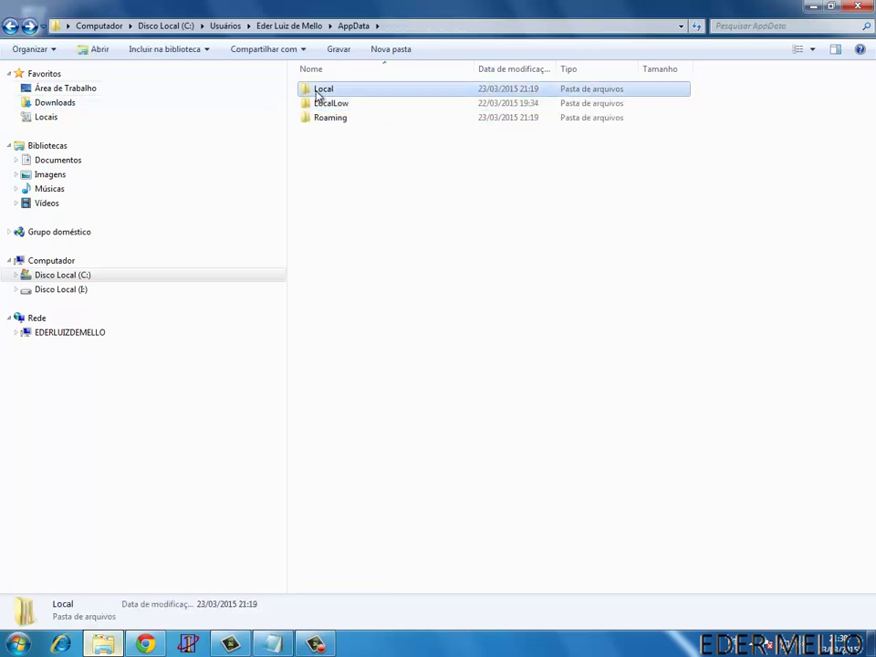
pyautogui.doubleClick(318, 91)
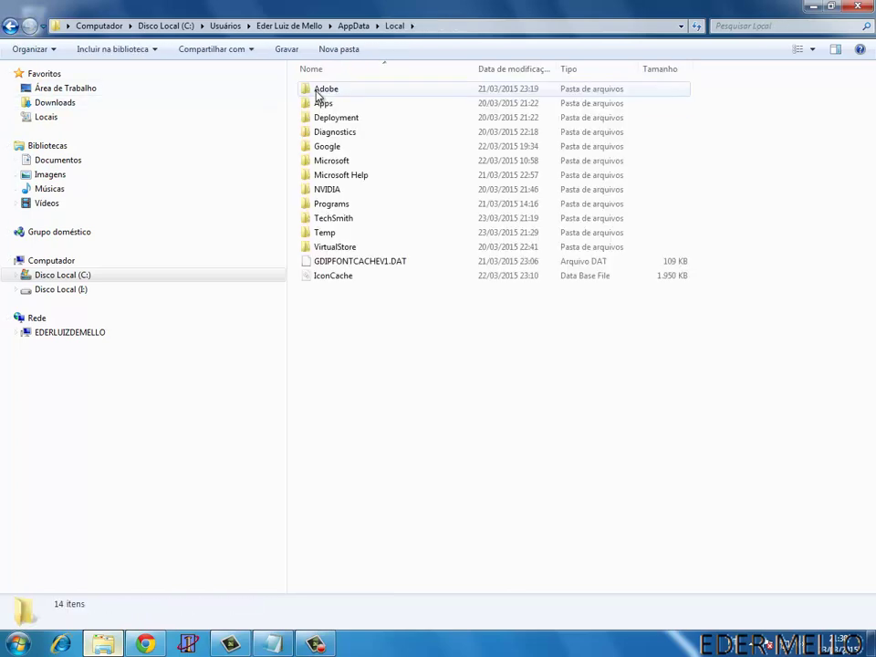
pyautogui.doubleClick(335, 148)
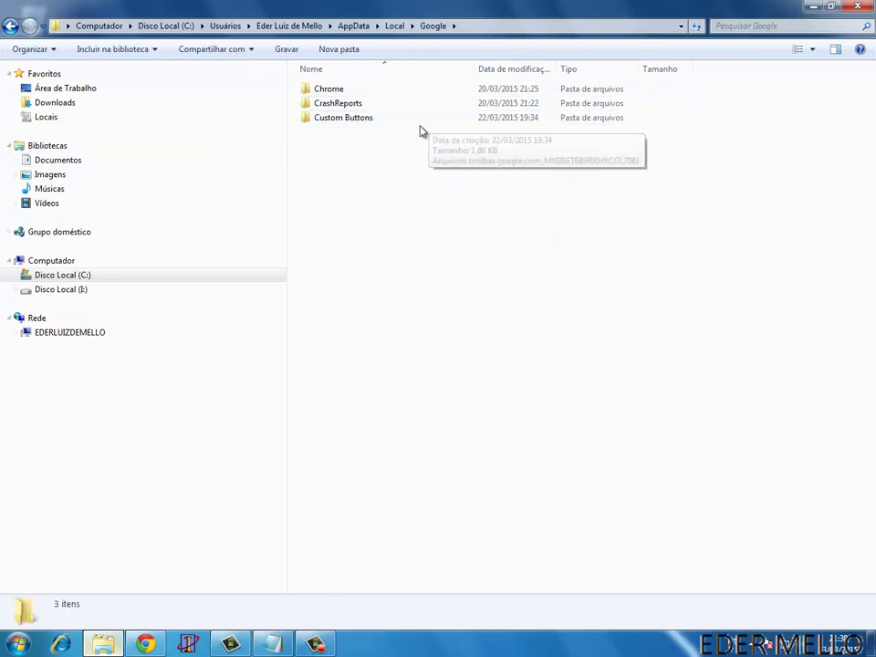
pyautogui.doubleClick(320, 89)
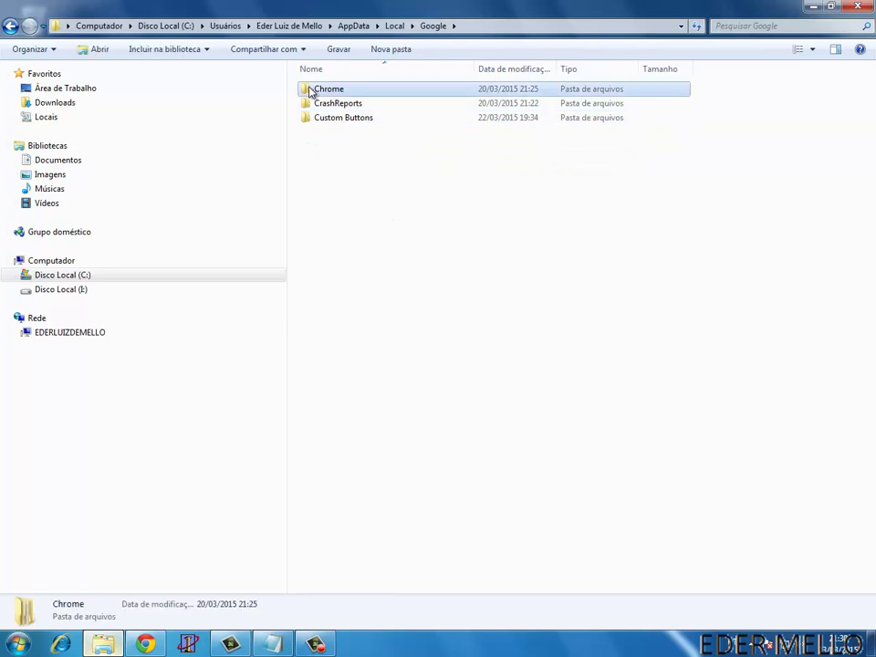
pyautogui.doubleClick(469, 91)
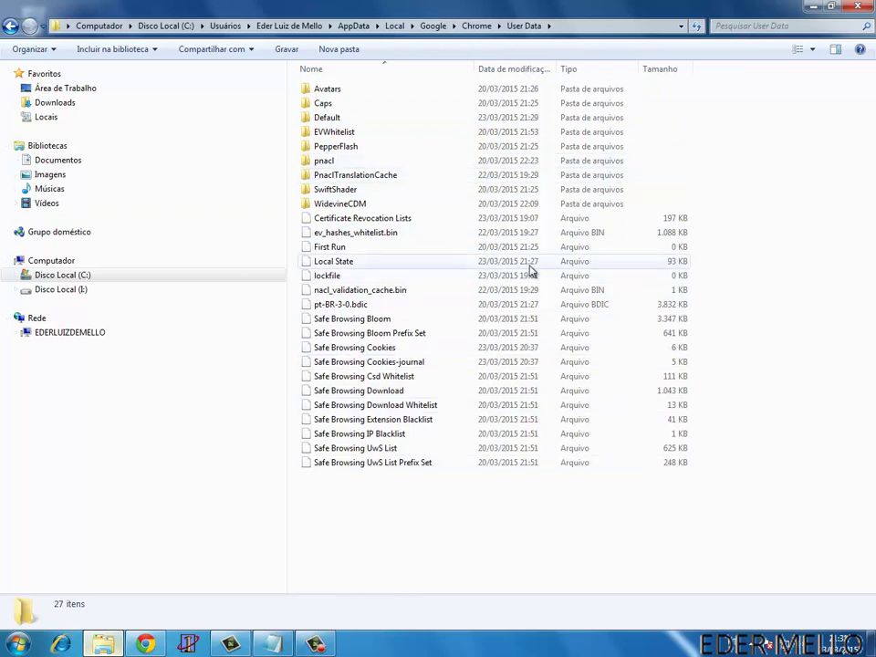
pyautogui.click(10, 26)
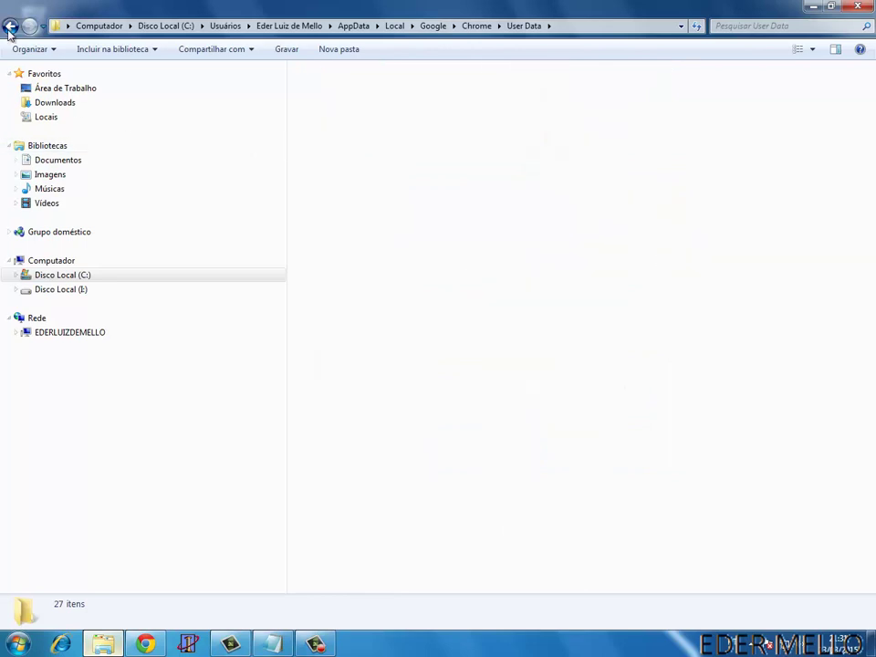
pyautogui.click(10, 27)
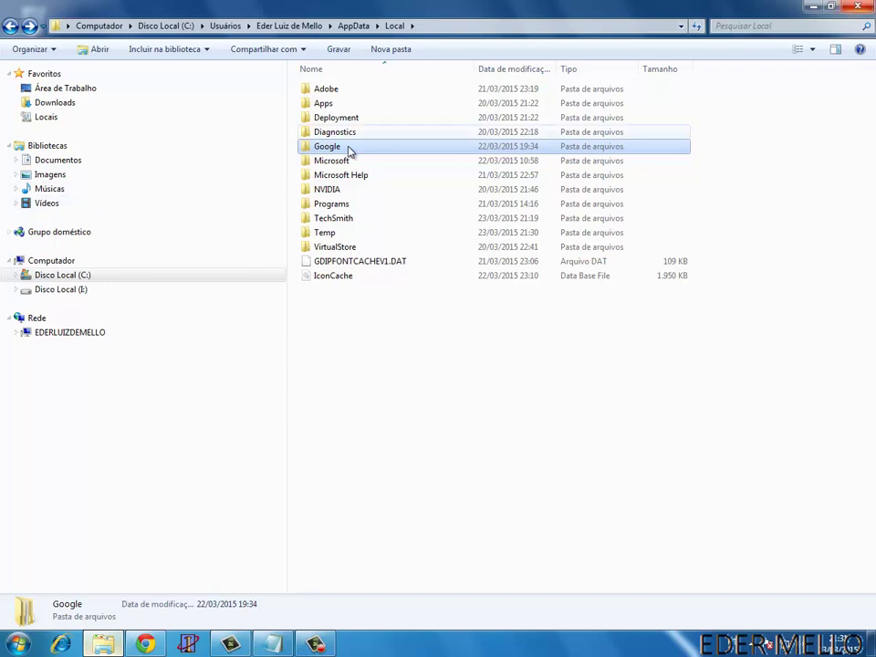
pyautogui.click(10, 25)
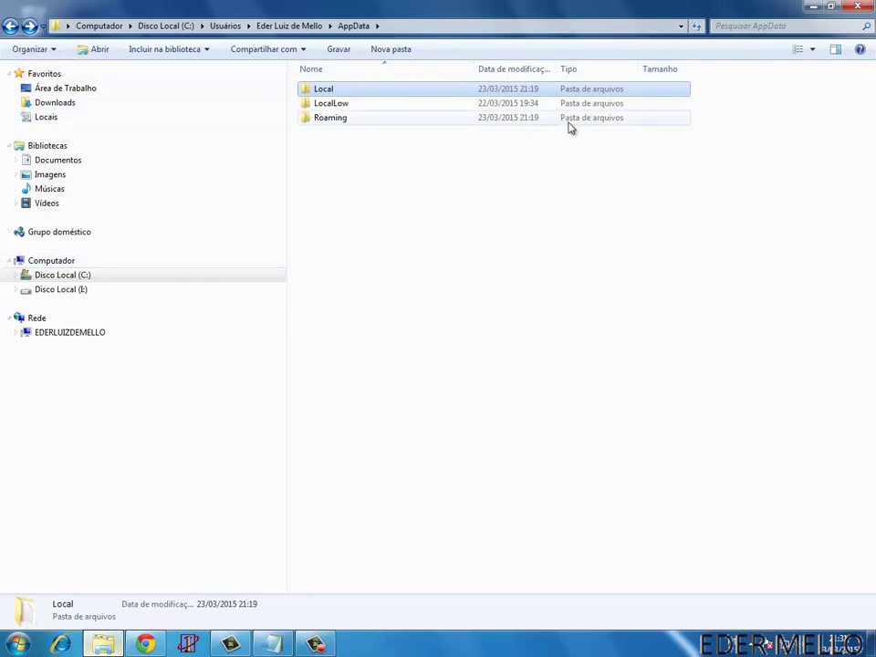
# - Browse the folder tree on Disco Local (C:) to Windows\System32\drivers and open its etc folder
pyautogui.click(14, 276)
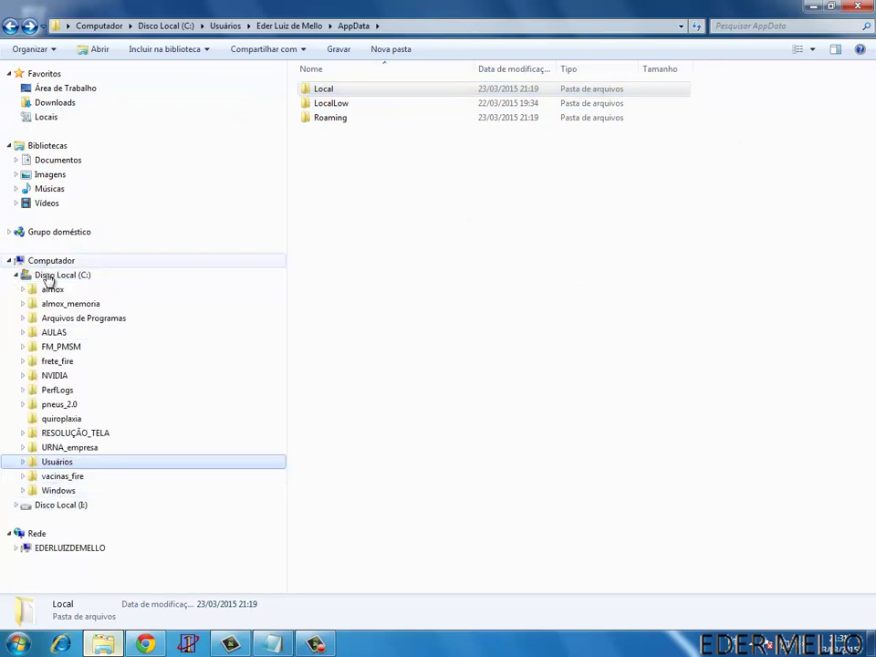
pyautogui.click(24, 490)
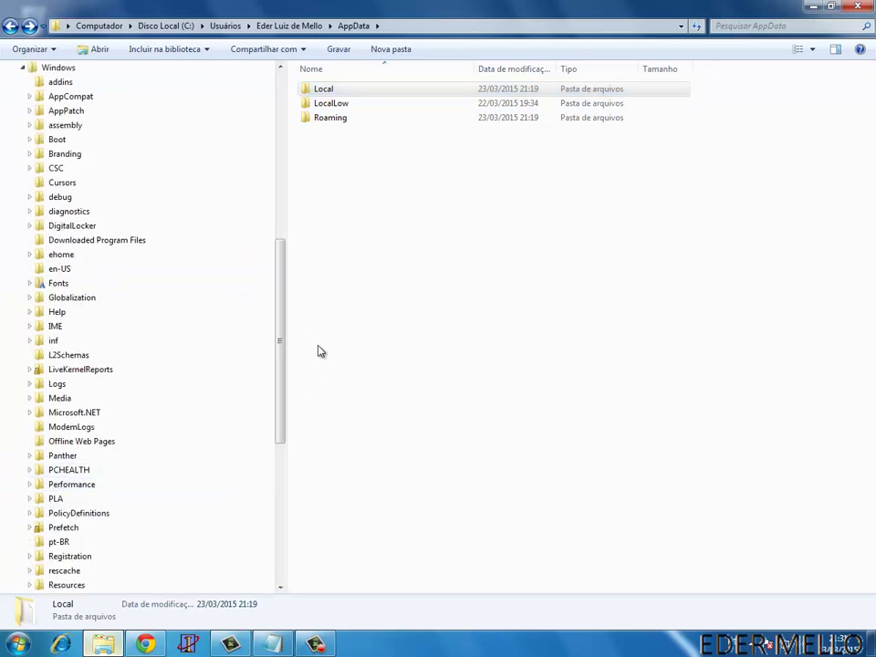
pyautogui.moveTo(274, 338); pyautogui.dragTo(282, 451)
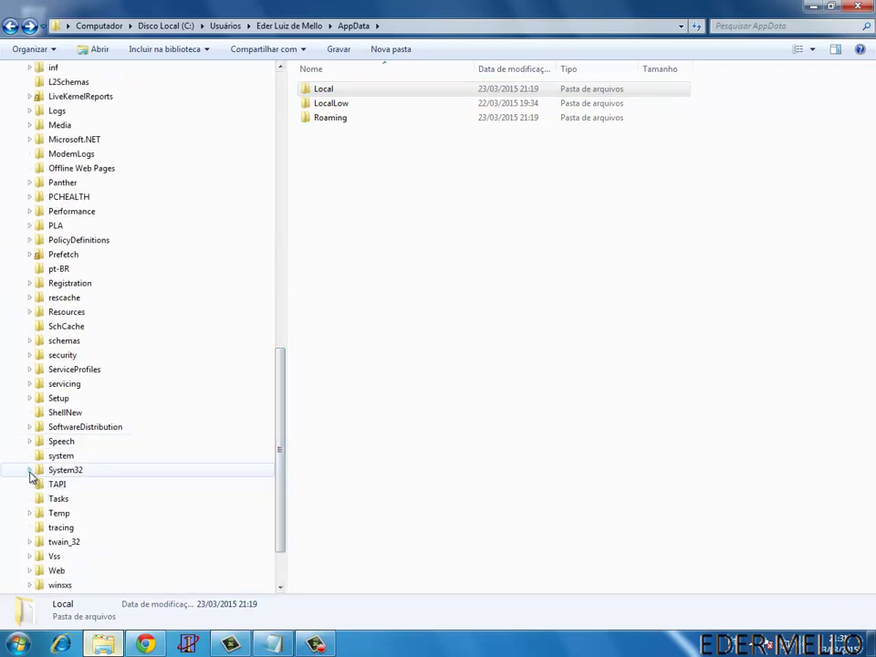
pyautogui.click(35, 474)
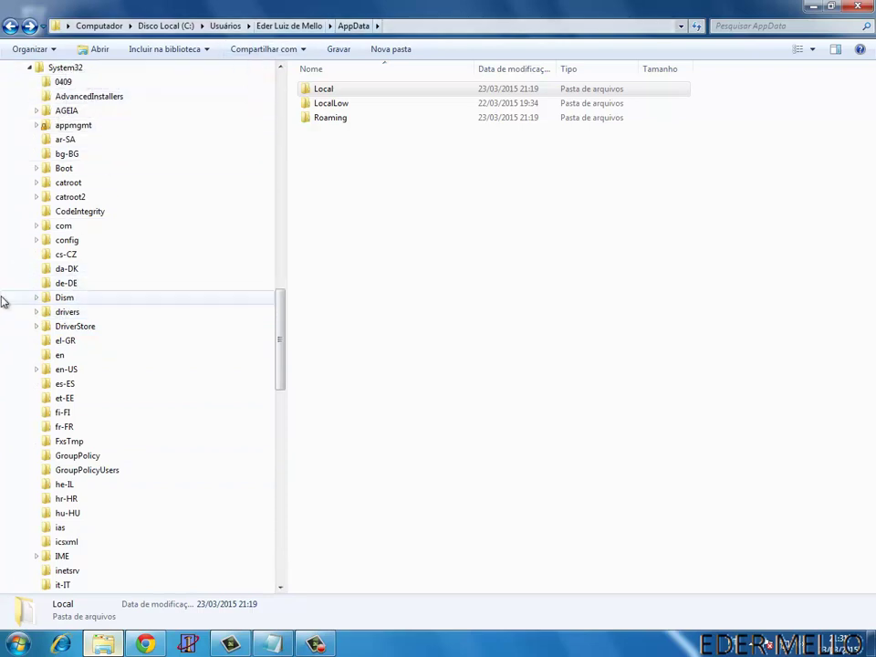
pyautogui.click(36, 312)
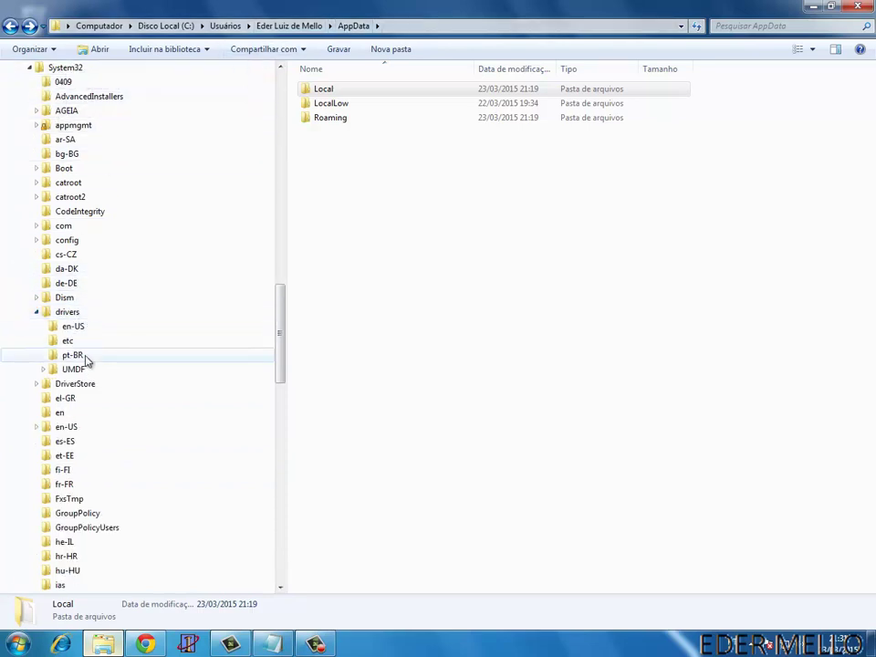
pyautogui.click(68, 313)
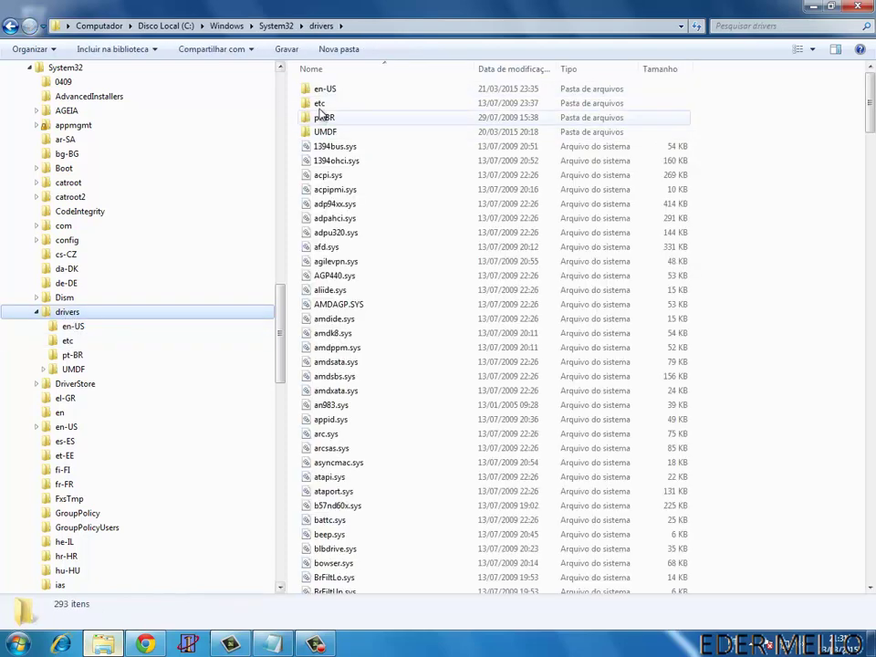
pyautogui.click(68, 342)
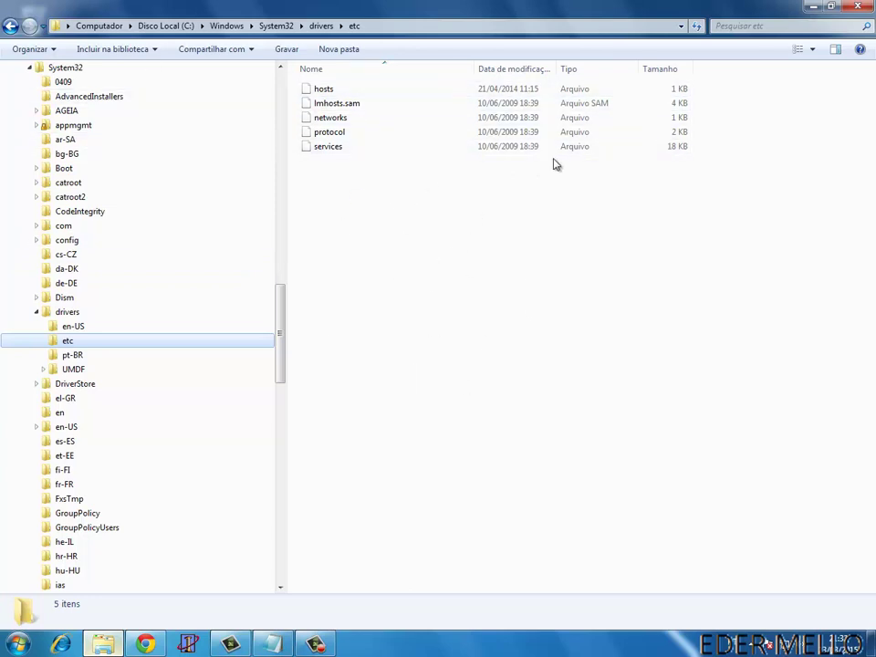
# - Open the hosts file with Bloco de notas and reposition its window so the entries are readable
pyautogui.rightClick(314, 91)
pyautogui.click(339, 92)
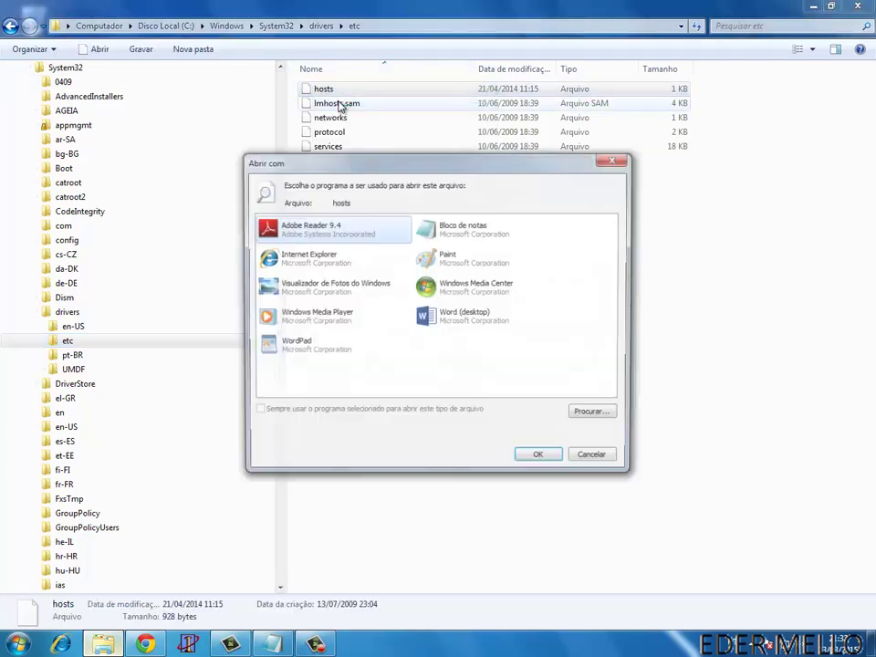
pyautogui.click(479, 230)
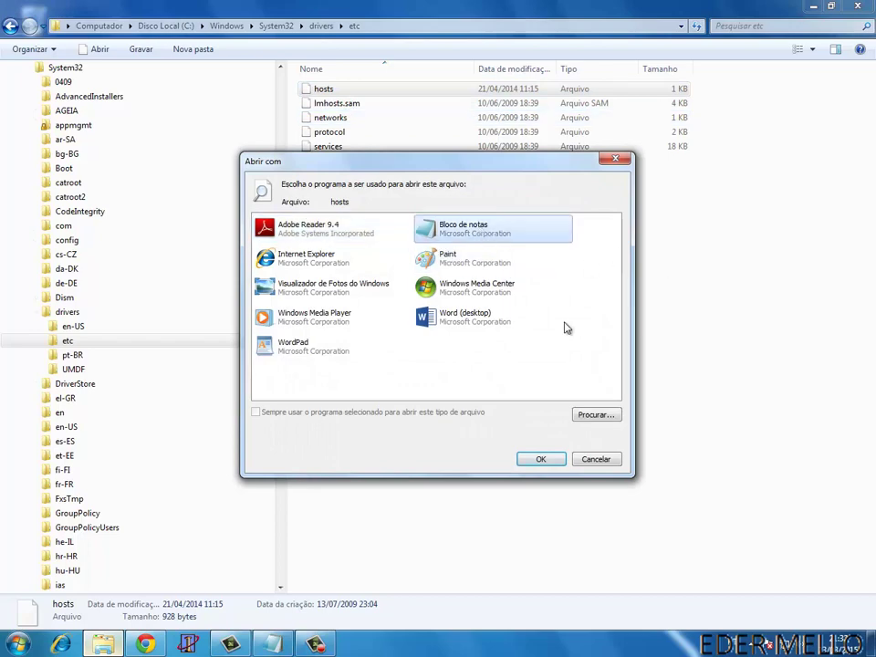
pyautogui.click(551, 459)
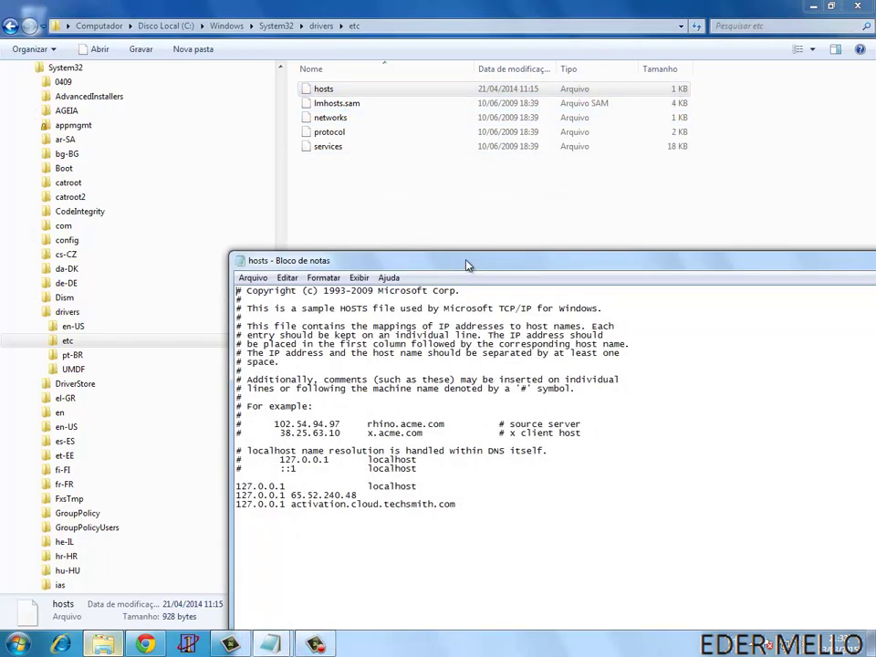
pyautogui.moveTo(466, 264); pyautogui.dragTo(536, 196)
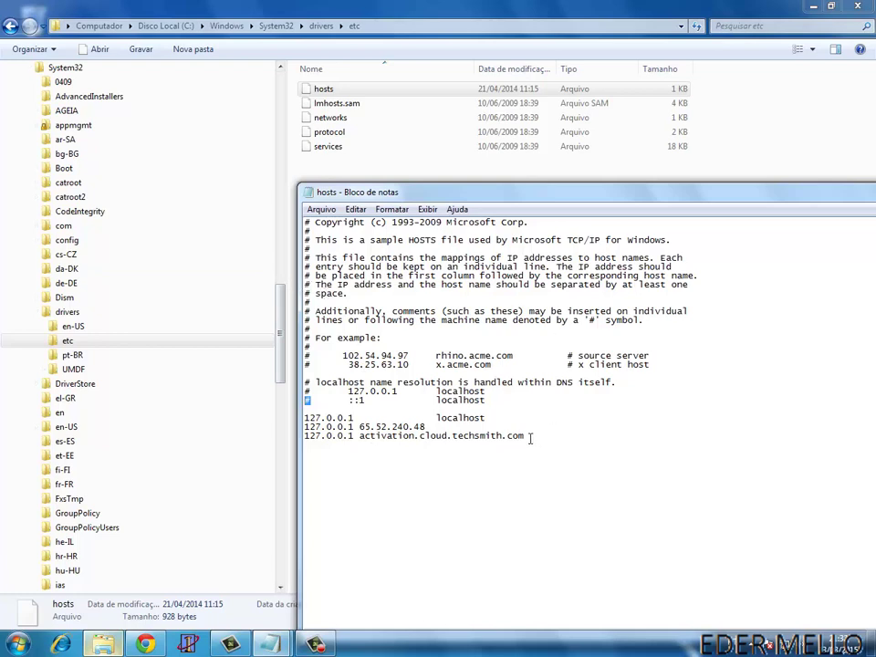
# - Highlight the 127.0.0.1 entries, add the sample line "DJKFHDF SEARCHULT.NDSMFNSDFS" below them, and delete that line again
pyautogui.moveTo(390, 449); pyautogui.dragTo(311, 415)
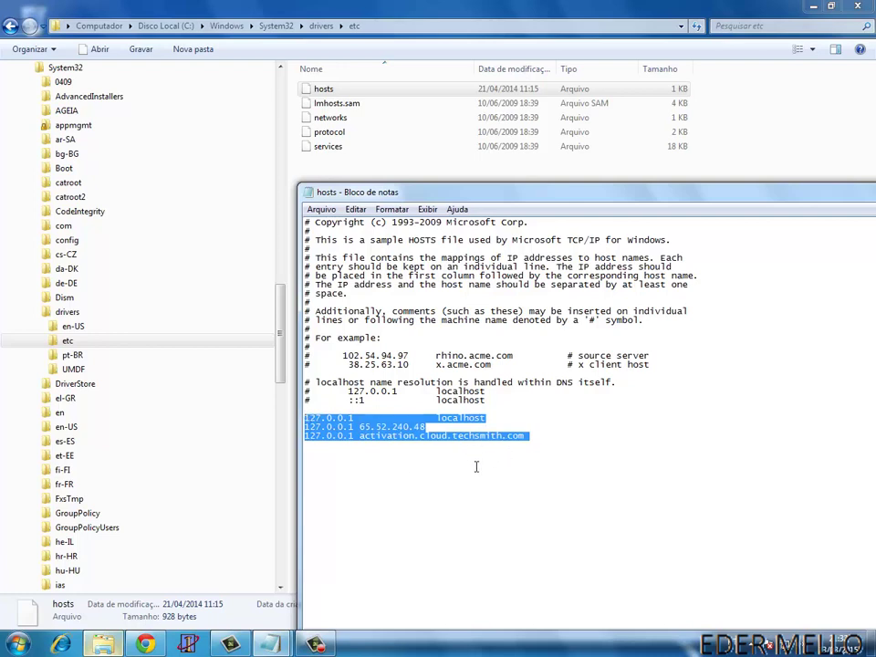
pyautogui.click(452, 444)
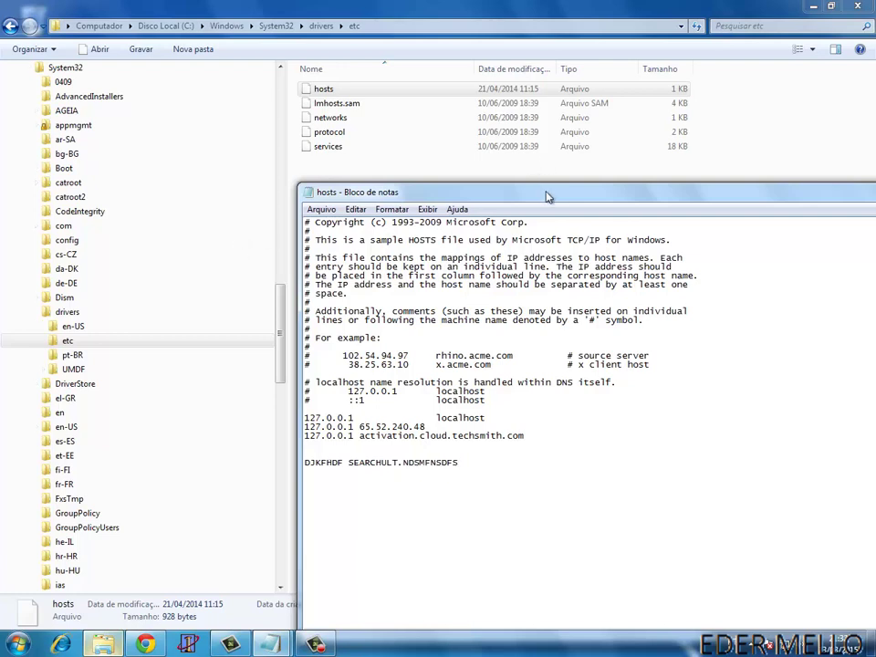
pyautogui.moveTo(411, 191); pyautogui.dragTo(217, 133)
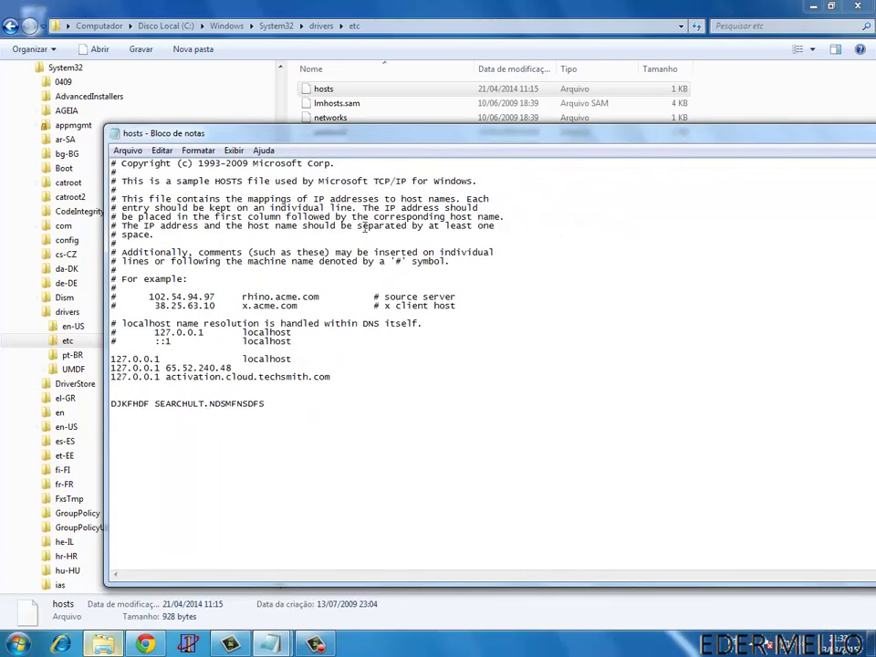
pyautogui.moveTo(272, 403); pyautogui.dragTo(117, 404)
pyautogui.press('Delete')
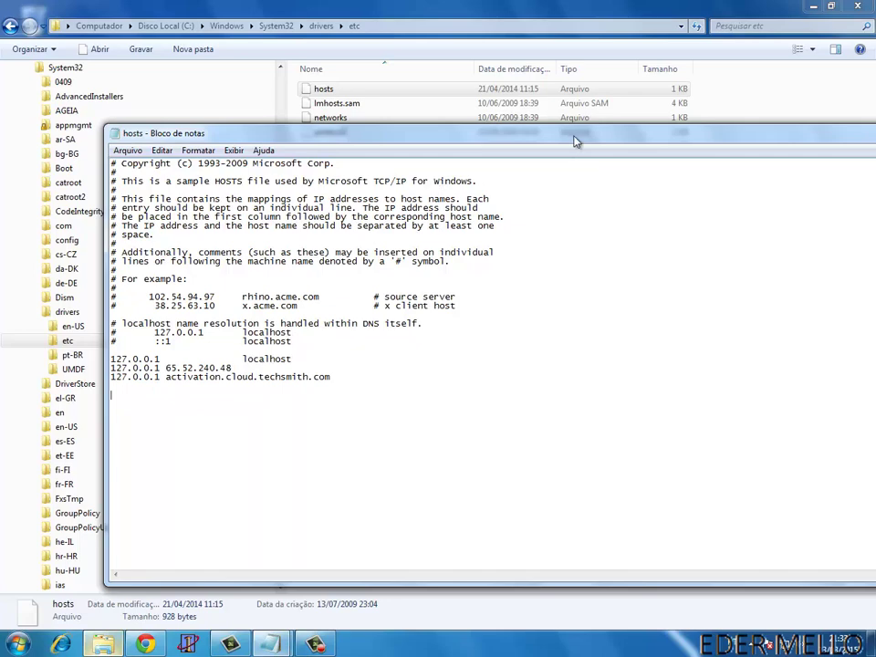
# - Close the hosts file without saving the changes
pyautogui.moveTo(574, 137); pyautogui.dragTo(415, 204)
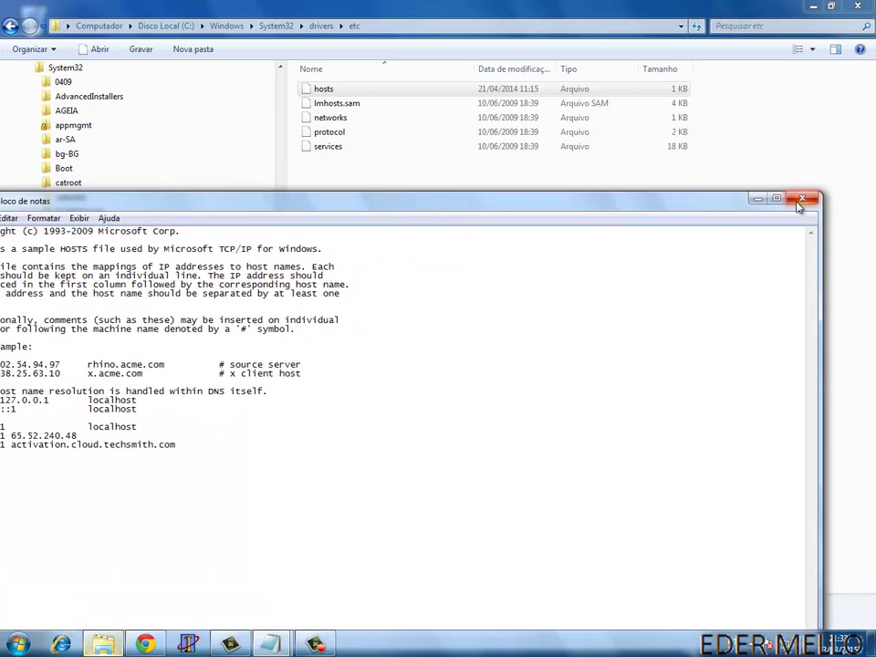
pyautogui.moveTo(380, 200); pyautogui.dragTo(471, 169)
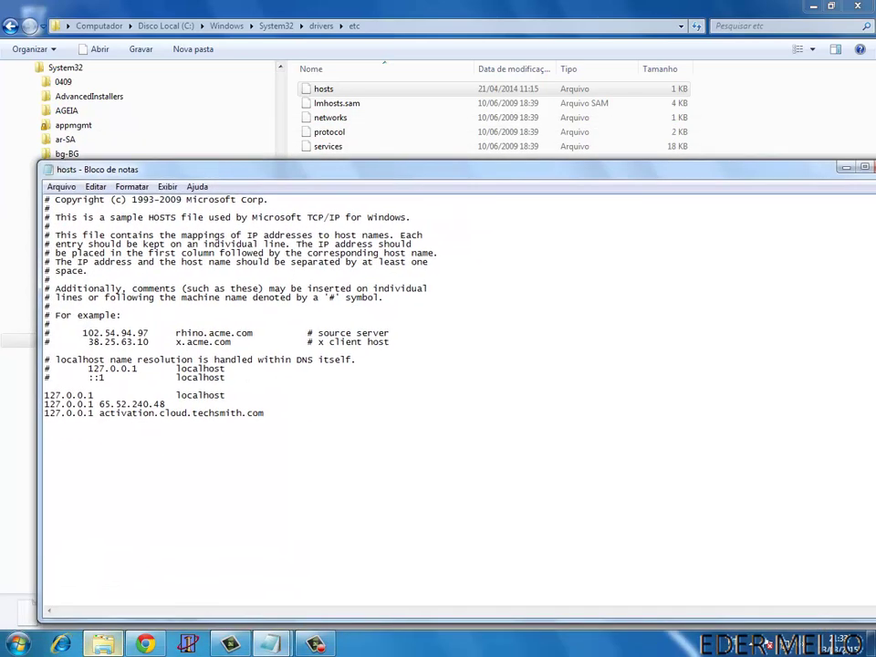
pyautogui.moveTo(796, 169); pyautogui.dragTo(776, 170)
pyautogui.click(809, 167)
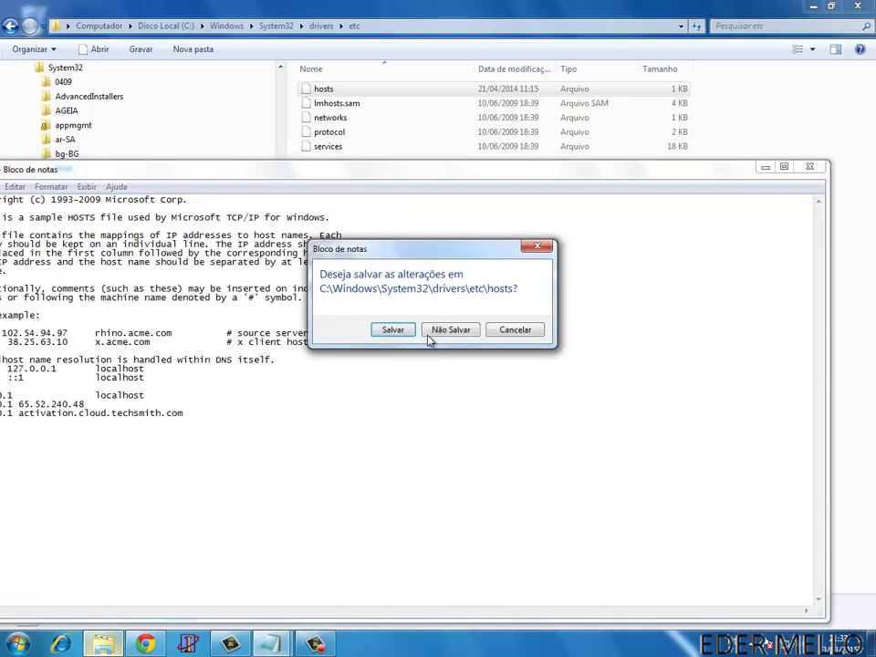
pyautogui.click(449, 329)
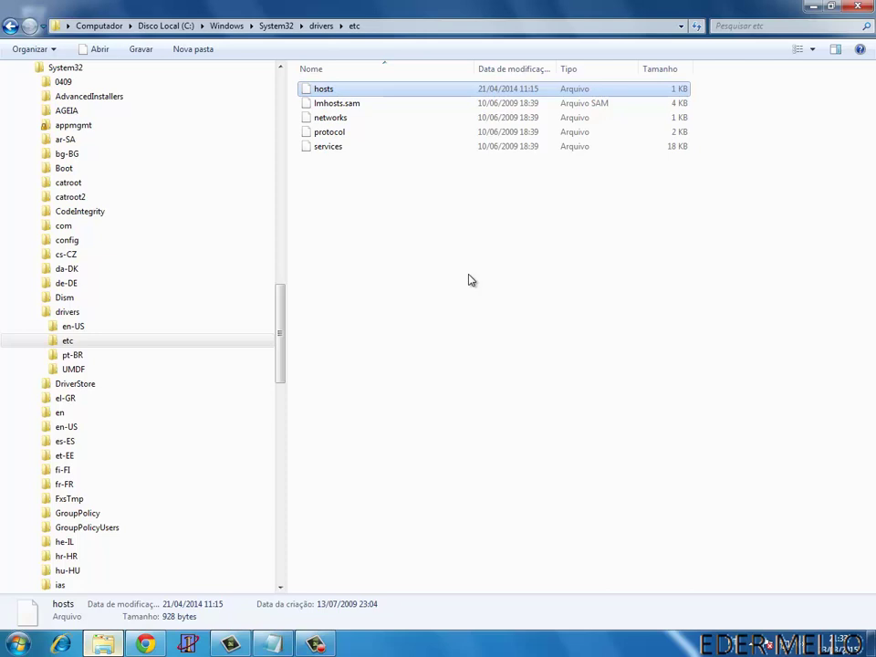
# - Collapse Disco Local (C:) in the Windows Explorer folder tree
pyautogui.moveTo(279, 332); pyautogui.dragTo(284, 91)
pyautogui.click(15, 275)
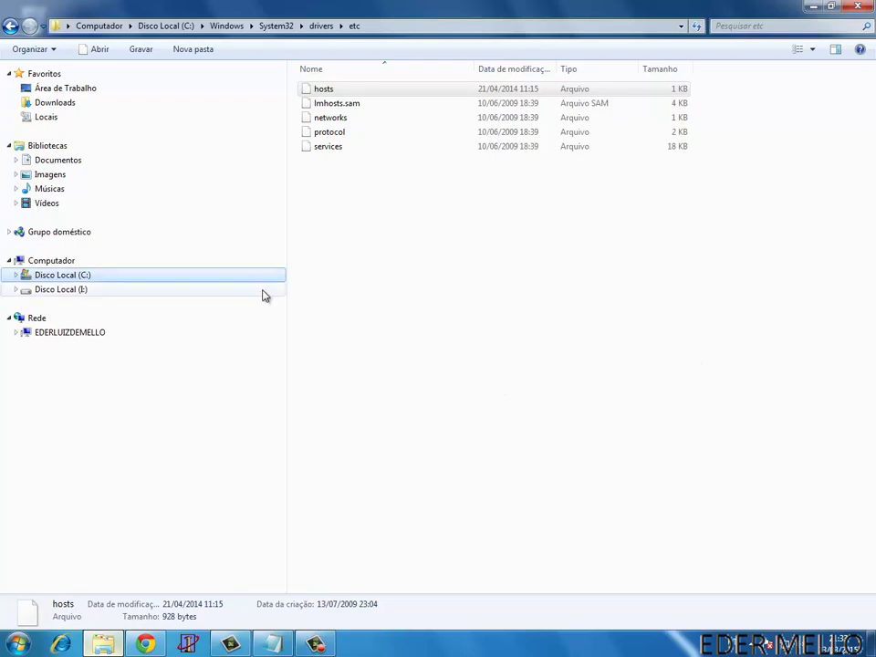
pyautogui.click(356, 295)
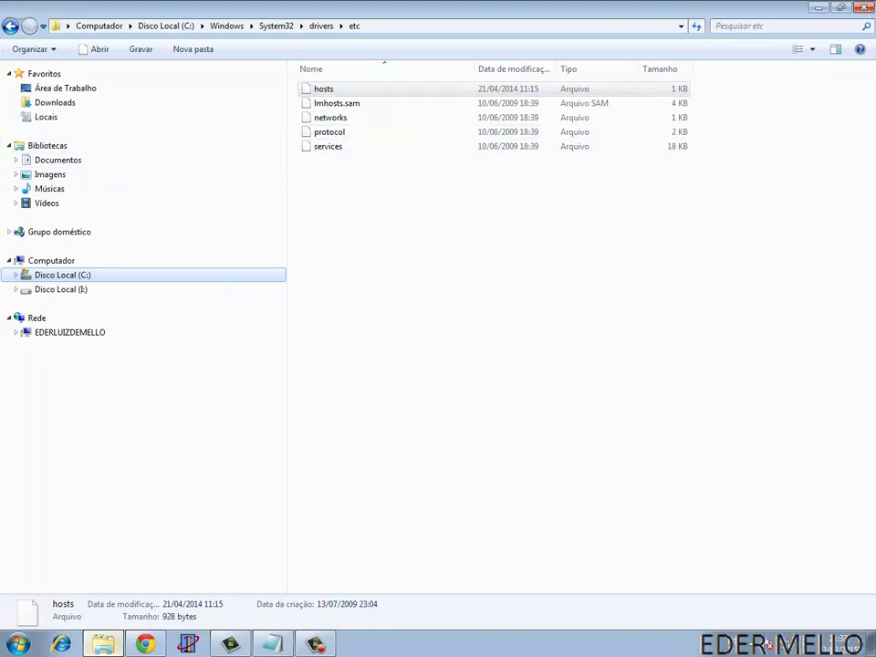
# - Close the Windows Explorer window and open the Sistema e Segurança category of Painel de Controle
pyautogui.click(863, 9)
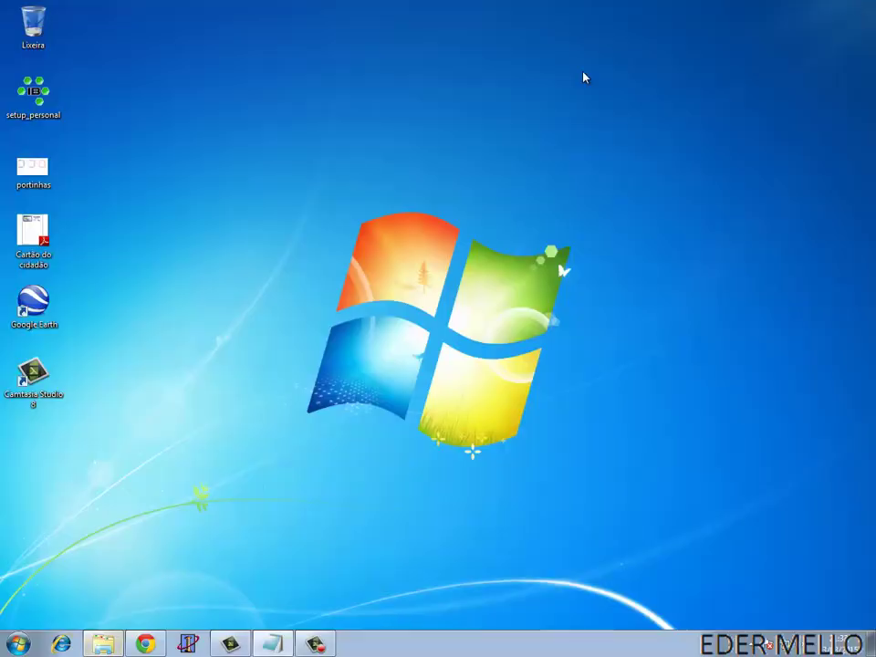
pyautogui.click(18, 644)
pyautogui.click(260, 356)
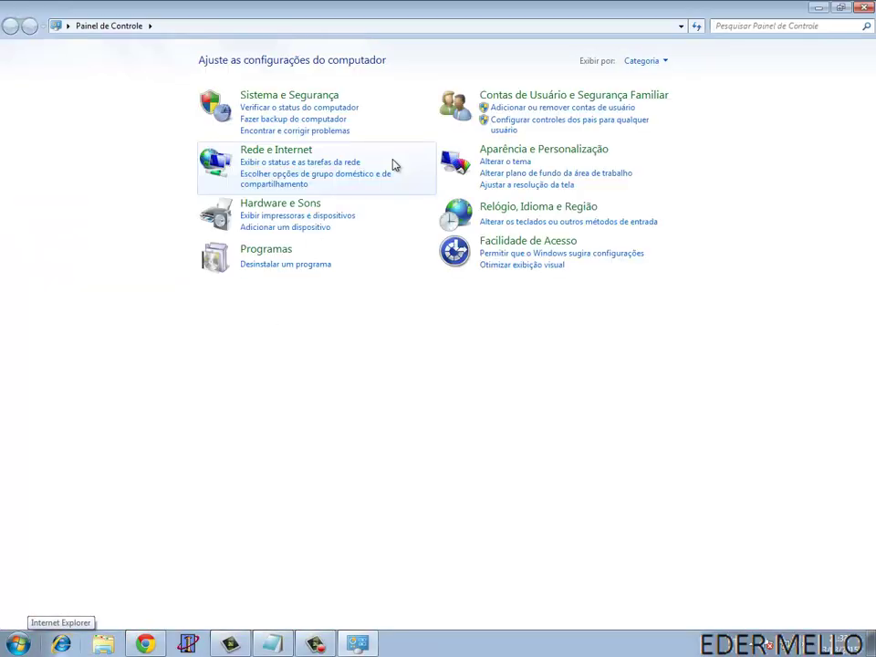
pyautogui.click(306, 96)
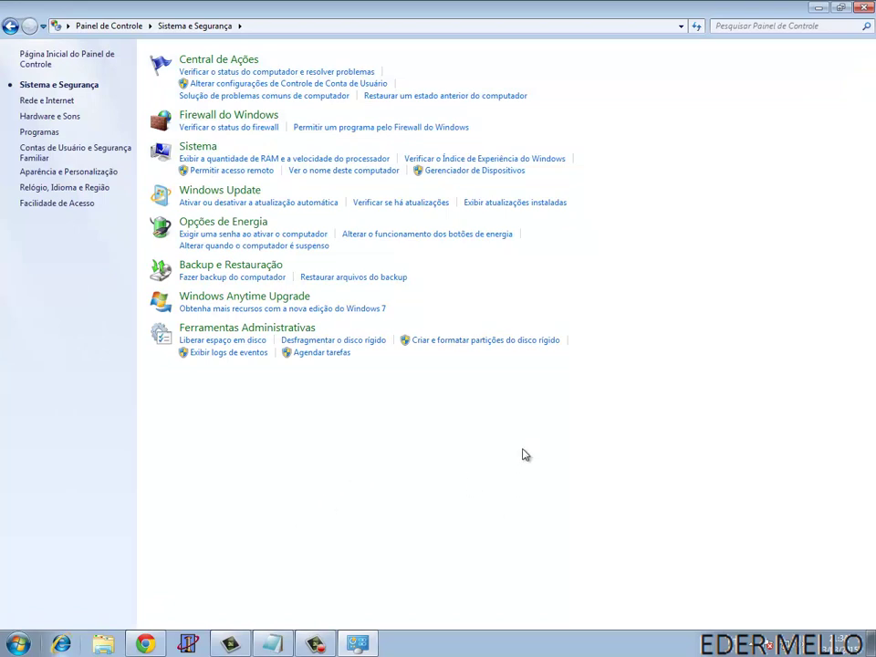
# - Go through Backup e Restauração to the system recovery page and launch Restauração do Sistema
pyautogui.click(243, 269)
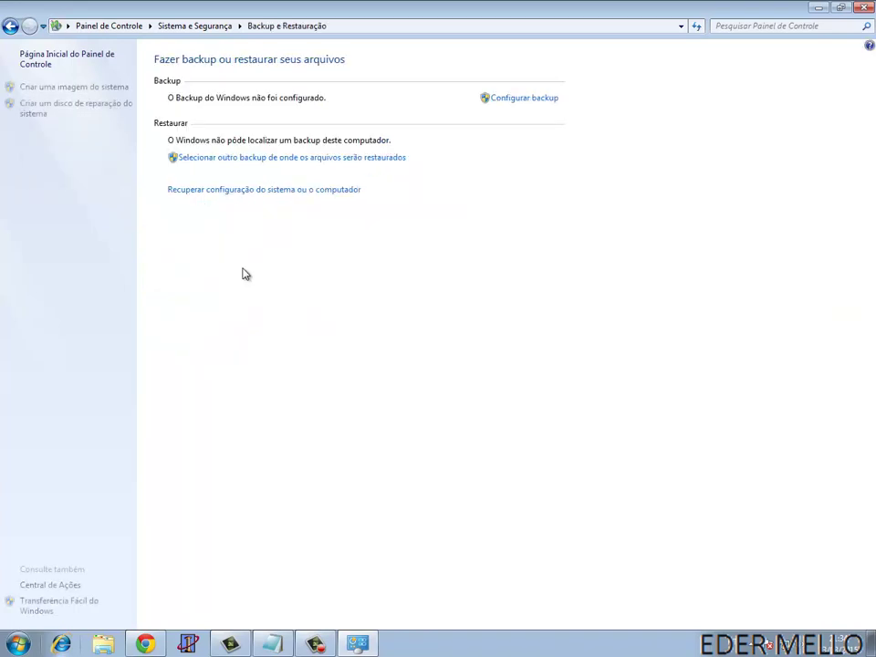
pyautogui.click(10, 26)
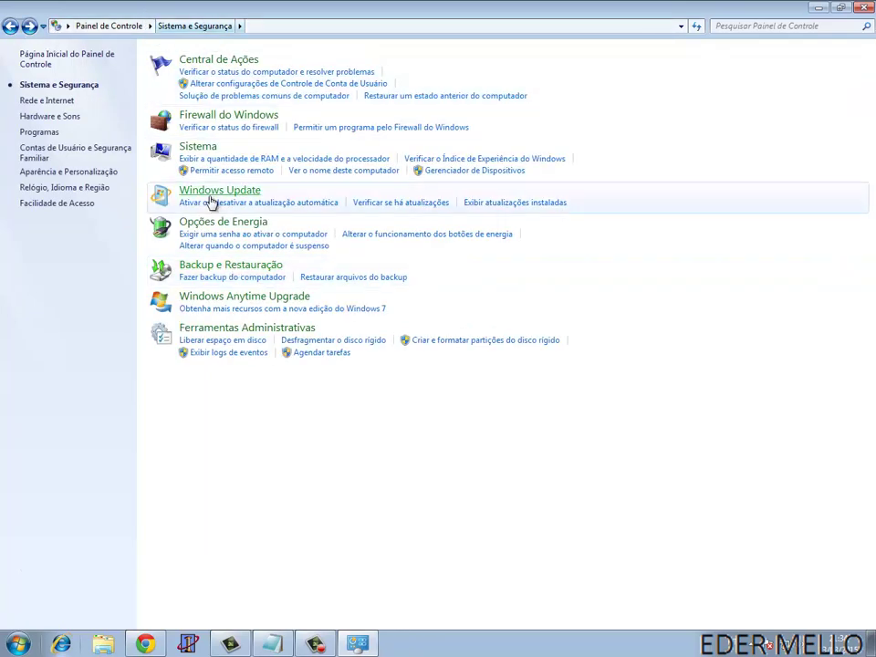
pyautogui.click(223, 267)
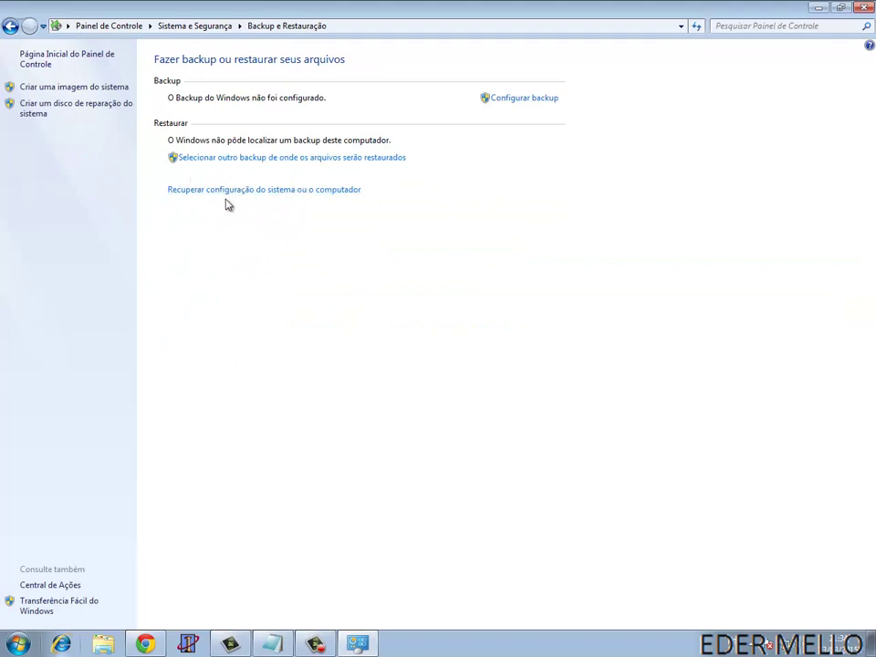
pyautogui.click(293, 193)
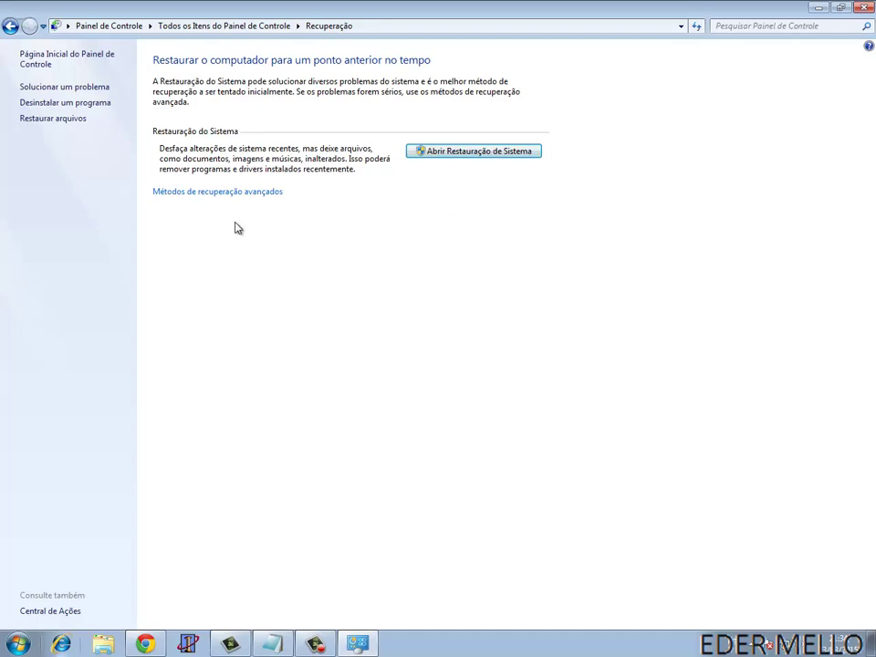
pyautogui.click(449, 156)
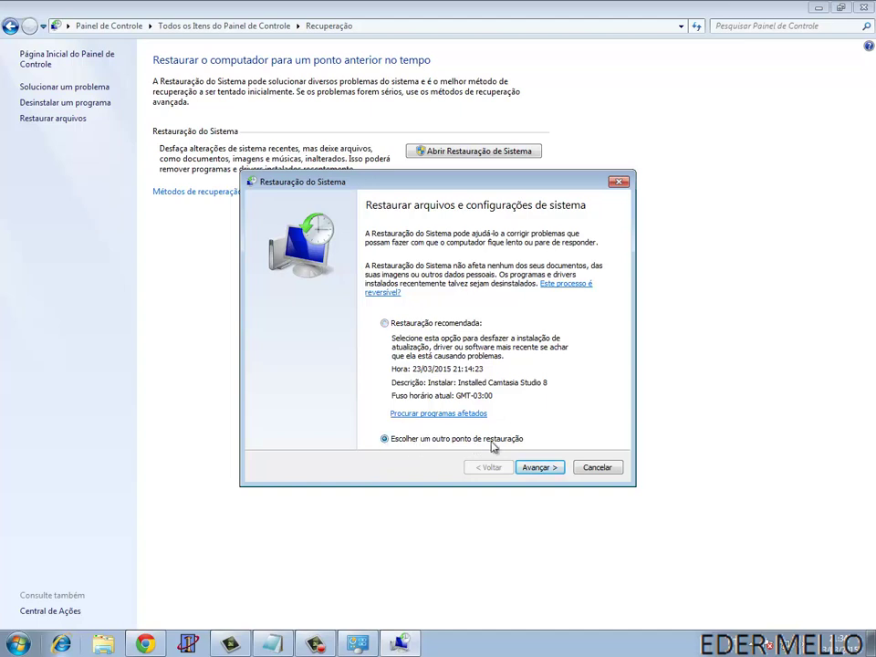
# - Choose the 21/03/2015 22:56:20 Microsoft Office Professional Plus 2013 restore point, enable showing more restore points, and proceed to the confirmation page
pyautogui.click(554, 470)
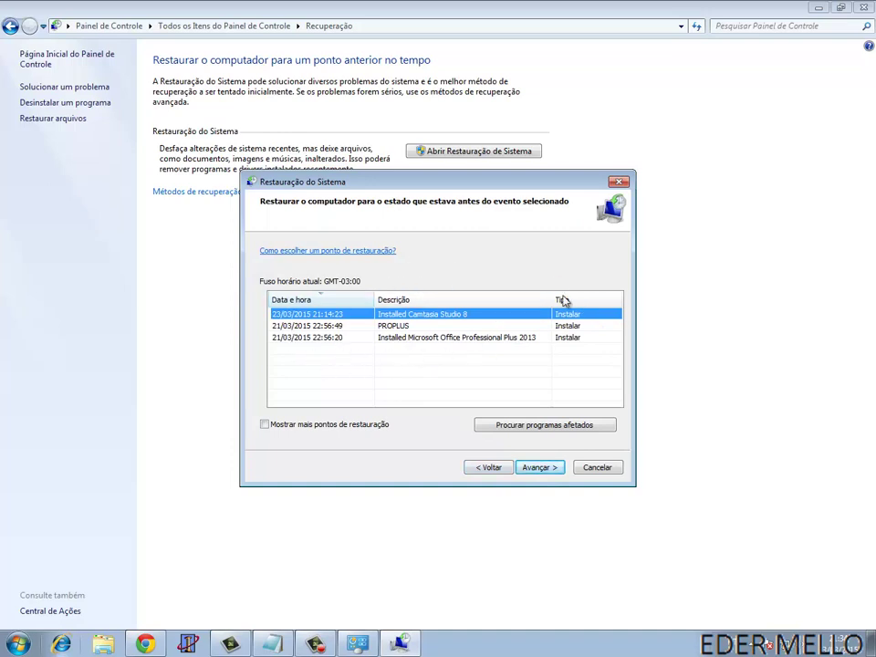
pyautogui.click(313, 341)
pyautogui.click(316, 327)
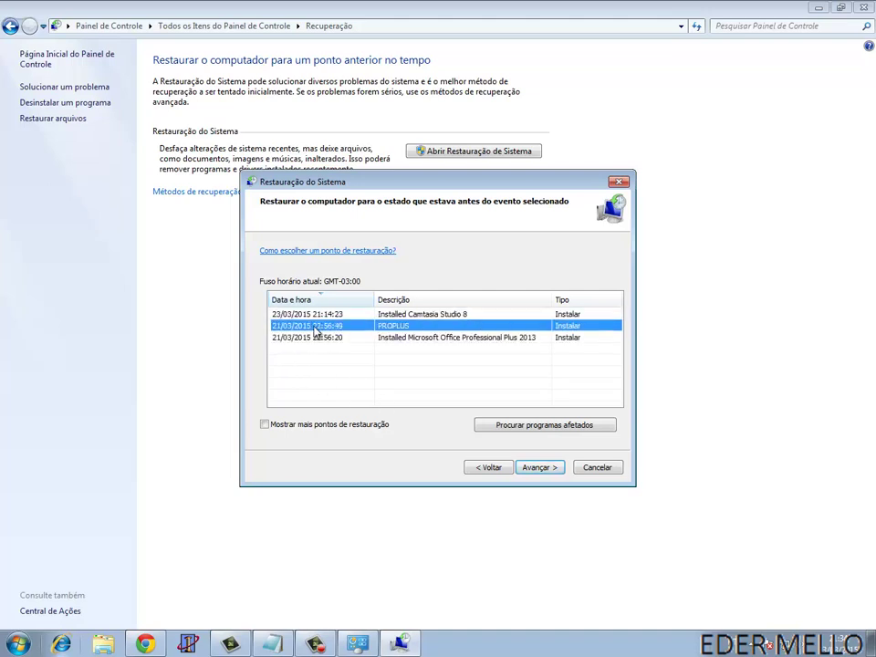
pyautogui.click(316, 314)
pyautogui.click(382, 340)
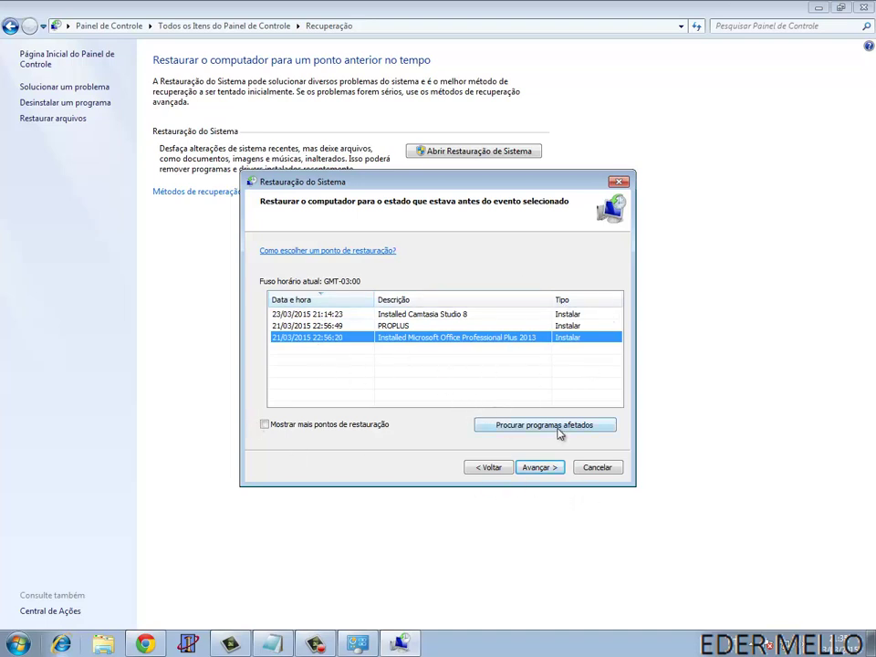
pyautogui.click(265, 424)
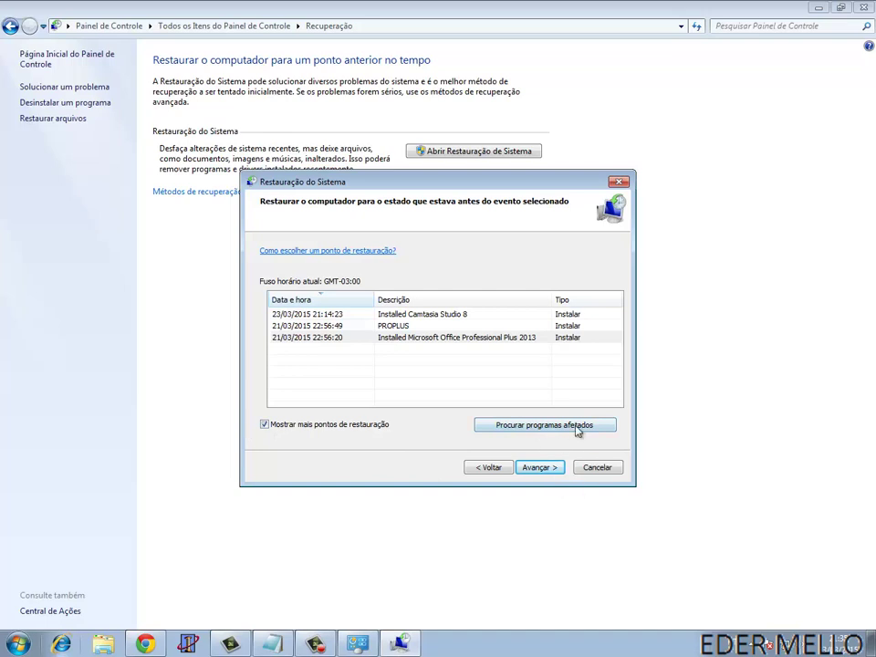
pyautogui.click(541, 469)
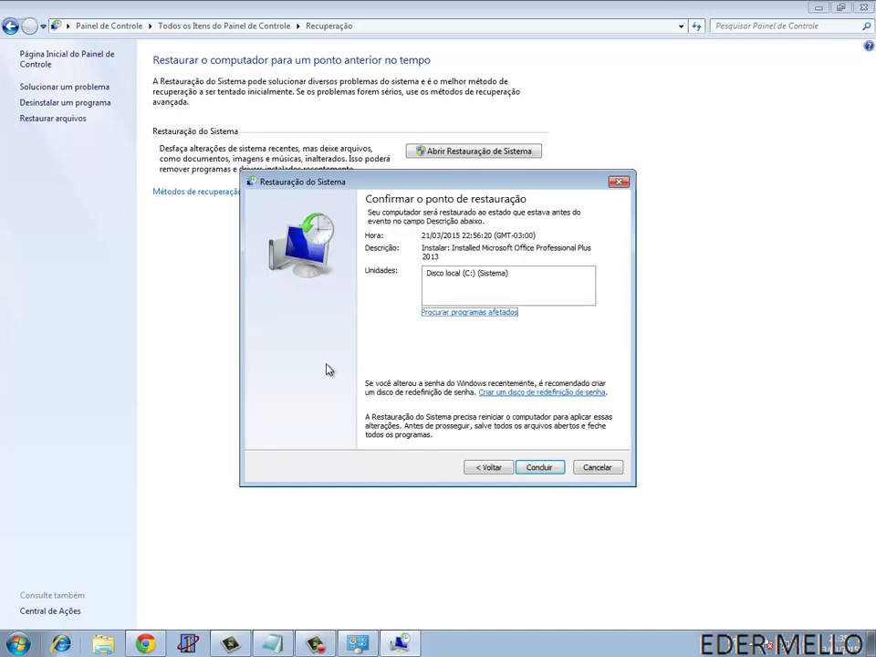